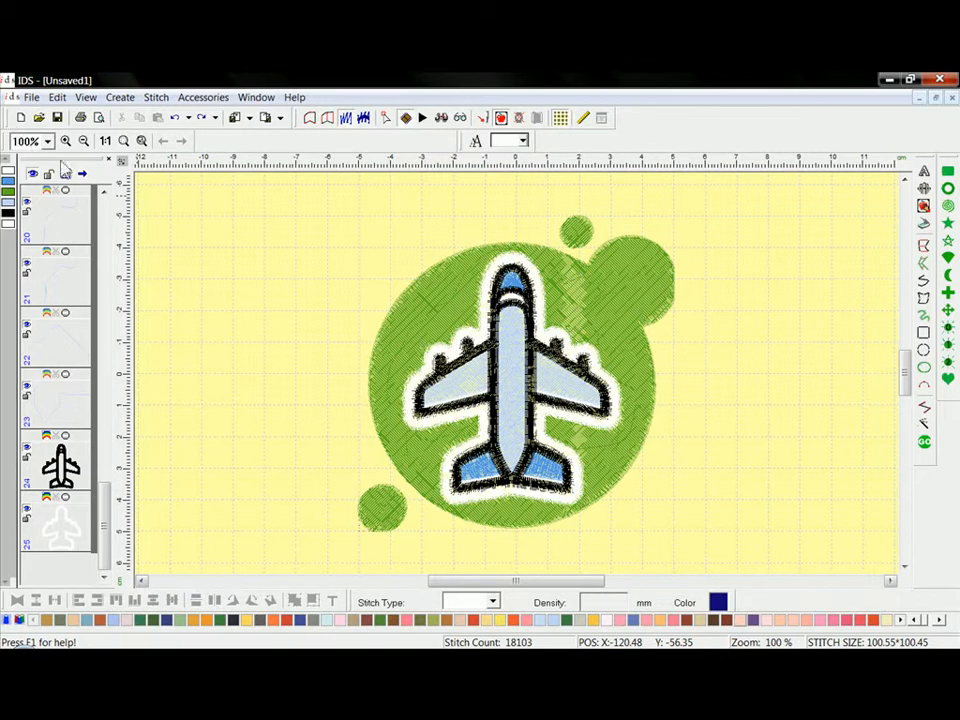
Float the Standard toolbar, try docking it after the View toolbar and vertically below the Create toolbar, and redock it before the View toolbar.
left_click(216, 259)
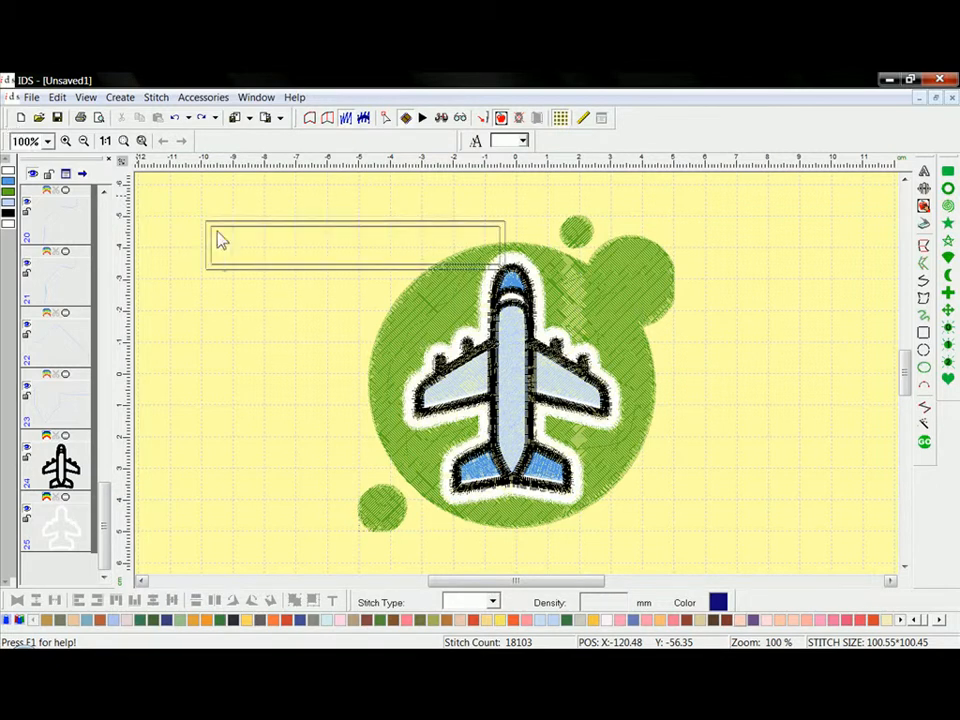
left_click_drag(221, 241, 217, 238)
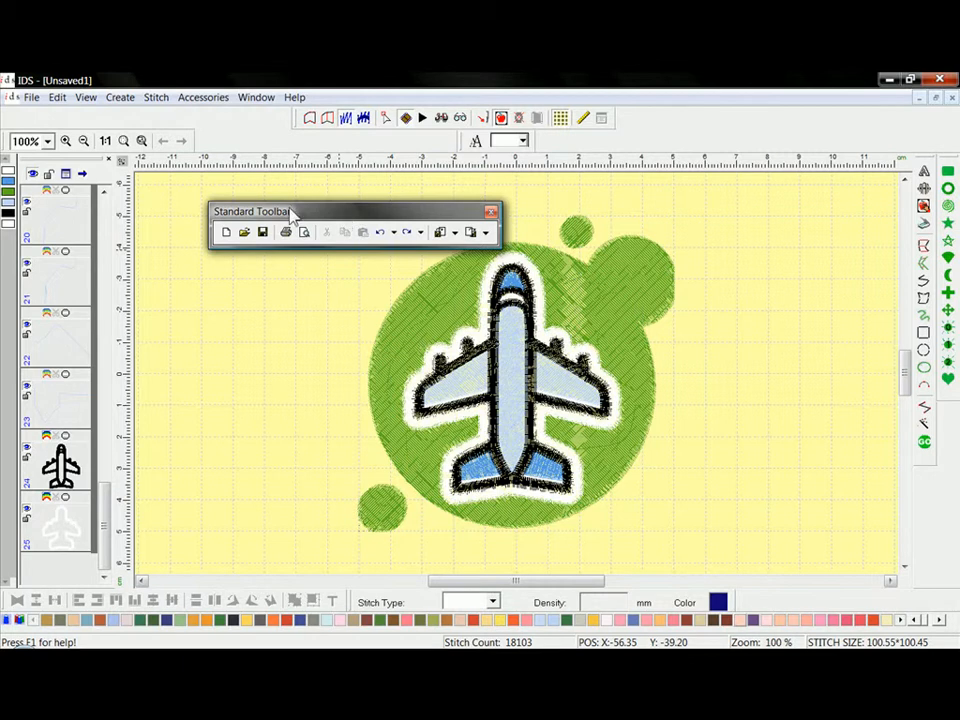
left_click_drag(284, 215, 660, 119)
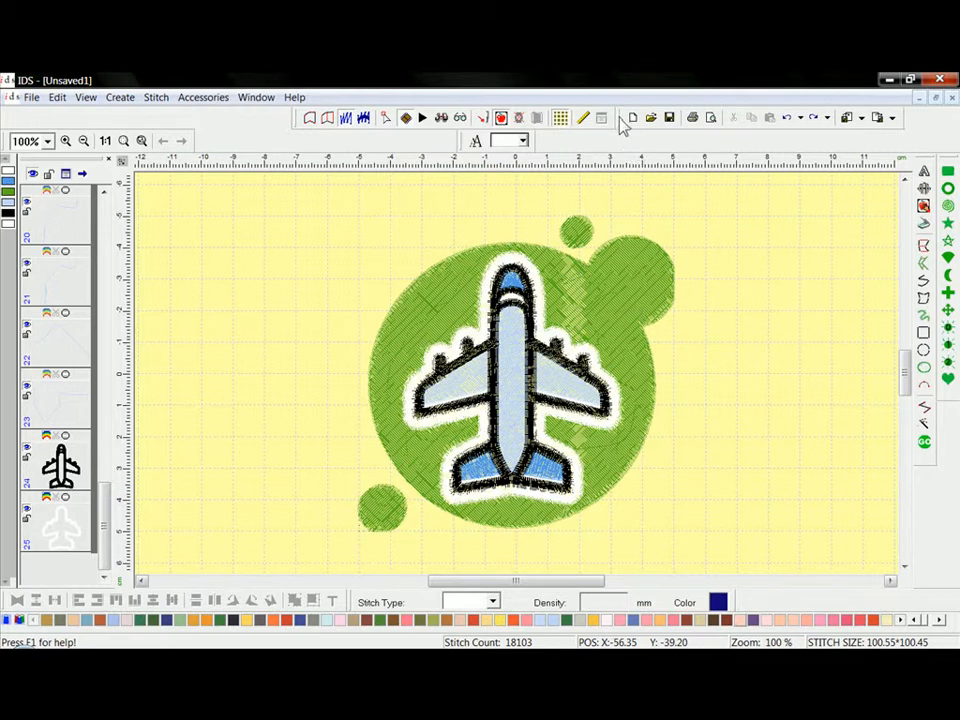
left_click_drag(622, 122, 920, 172)
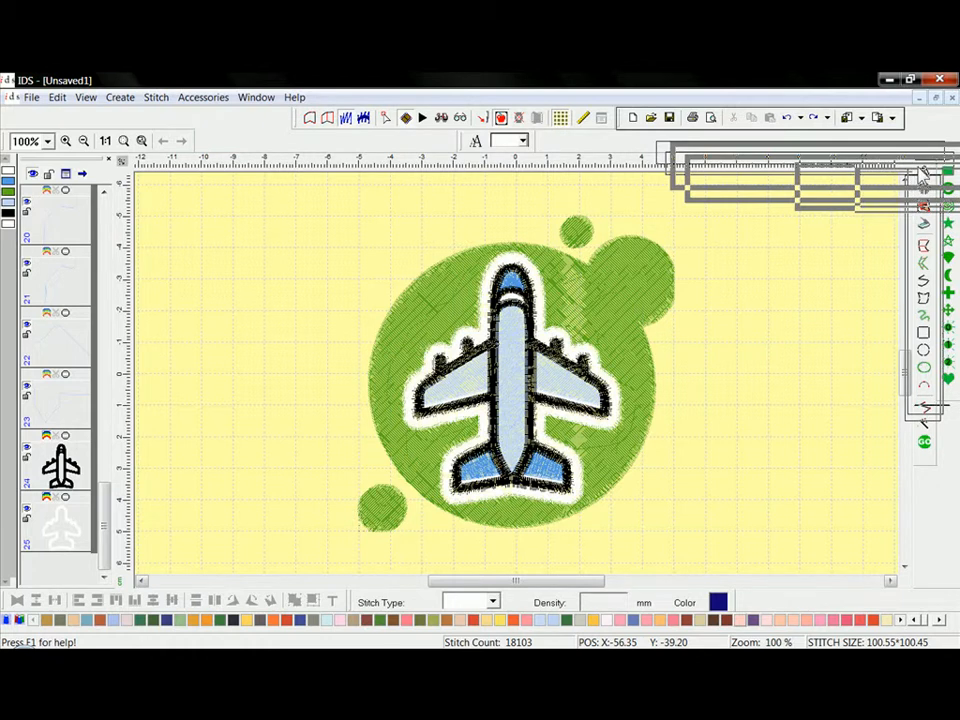
left_click_drag(920, 172, 921, 174)
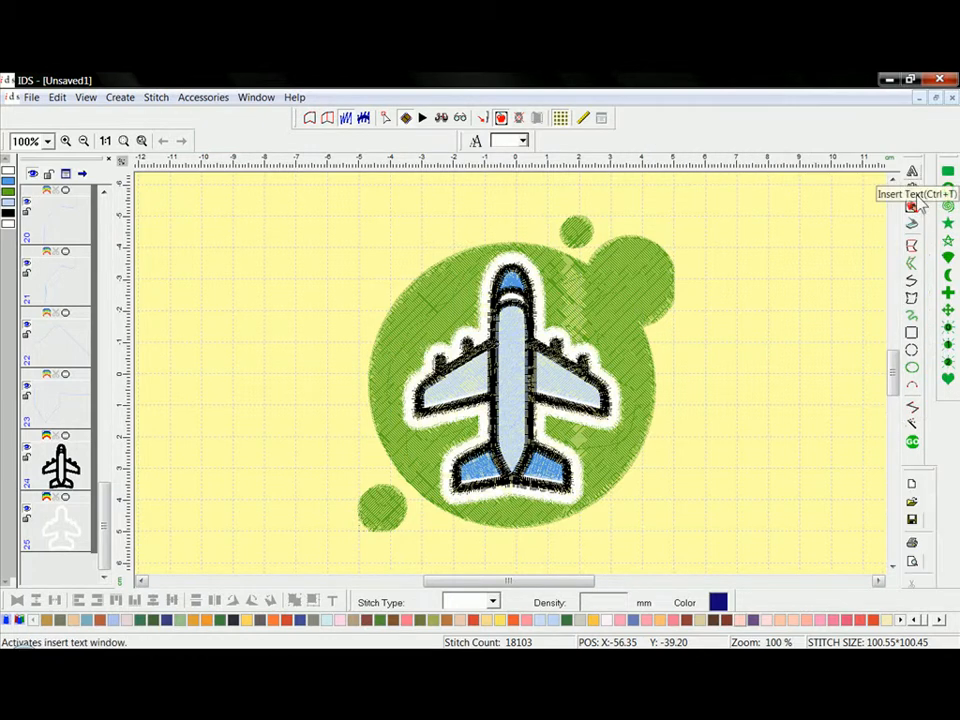
left_click_drag(923, 476, 150, 124)
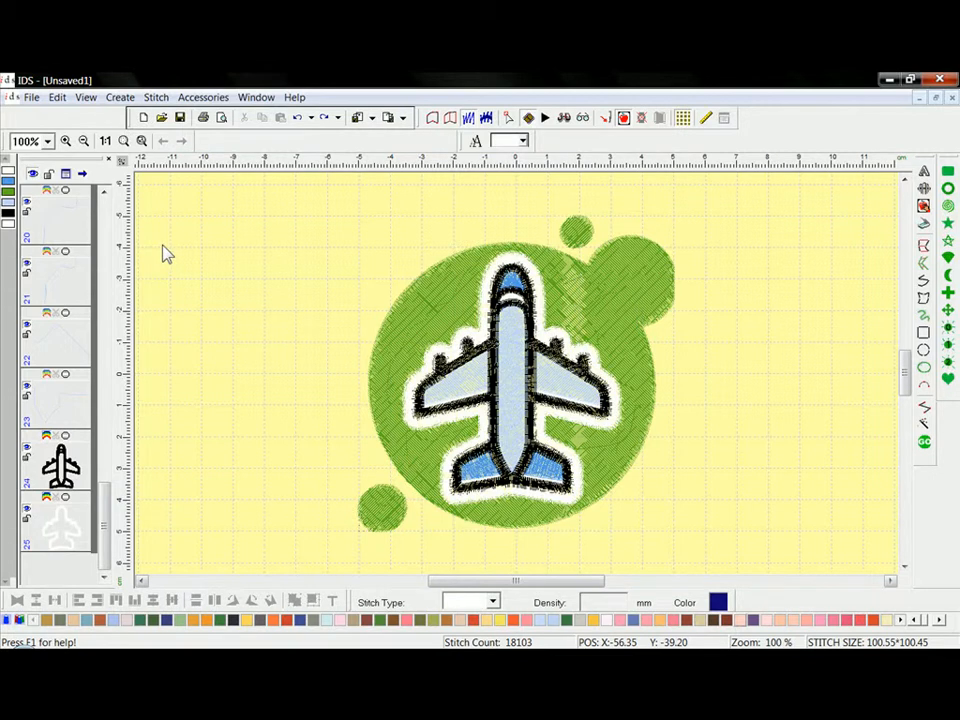
Float the Standard toolbar over the canvas and redock it at the start of the row it shares with the View toolbar.
left_click_drag(137, 118, 163, 245)
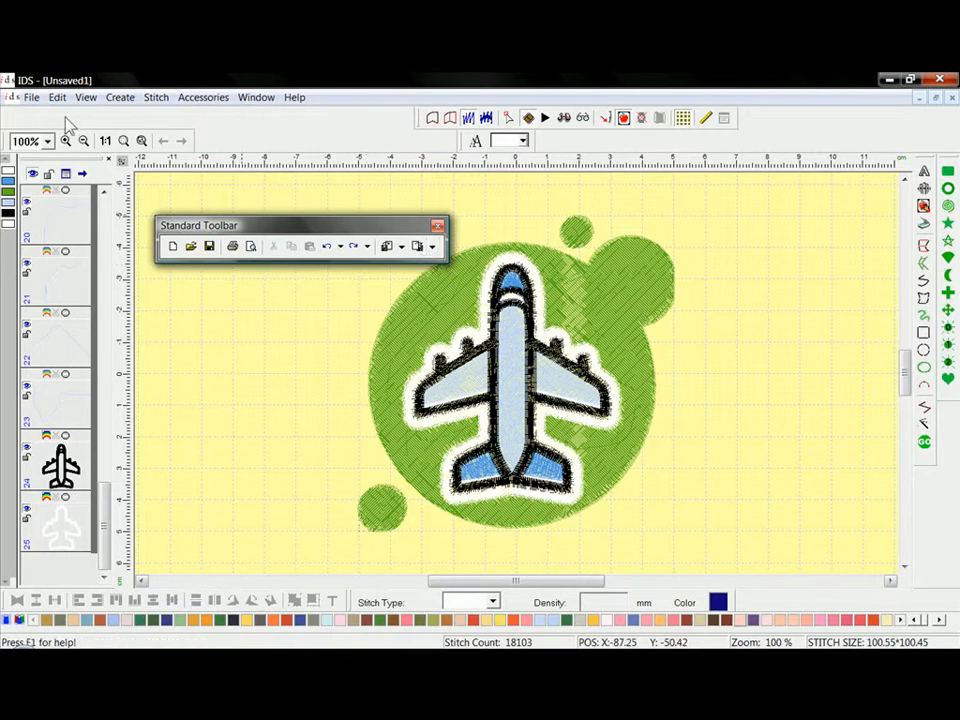
left_click_drag(66, 122, 66, 124)
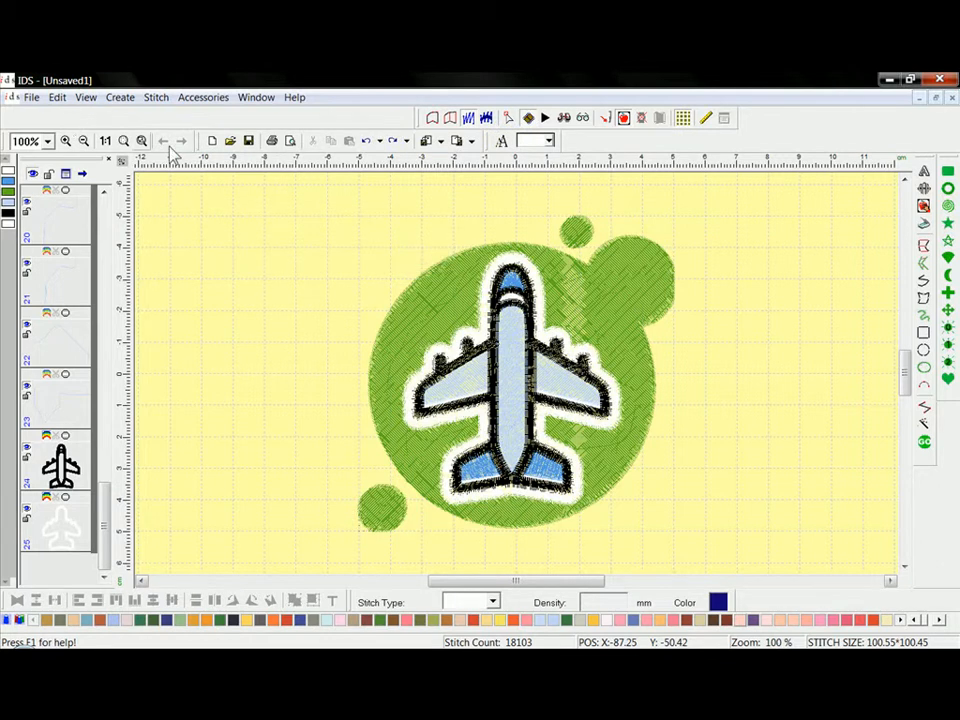
left_click_drag(200, 138, 78, 101)
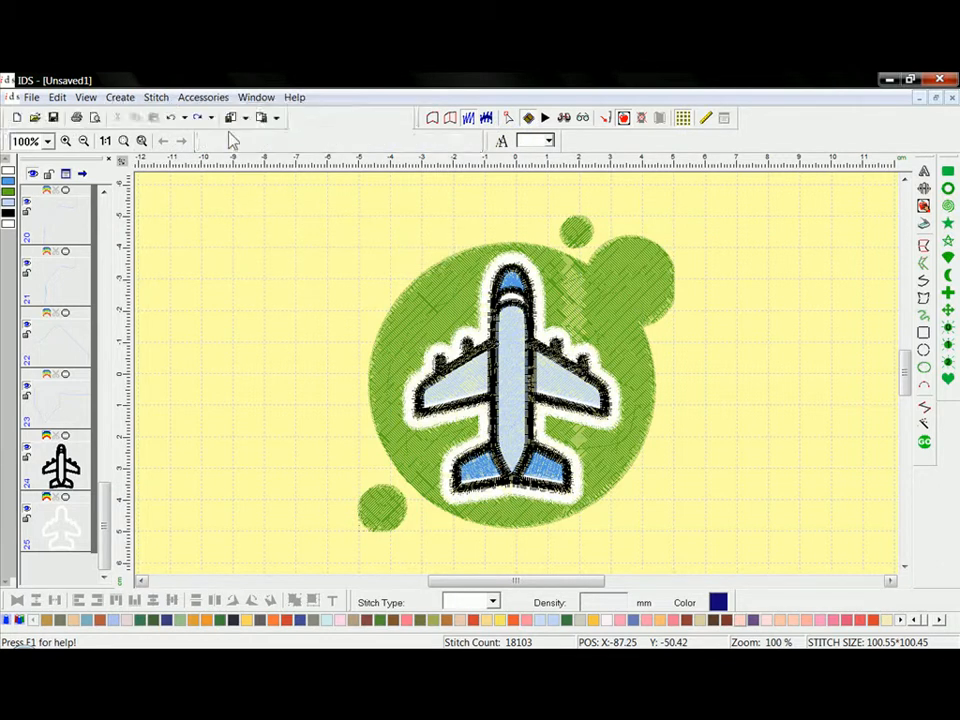
Float the View toolbar over the canvas and toggle the Stitch Sequence display off and on again.
left_click_drag(419, 118, 283, 252)
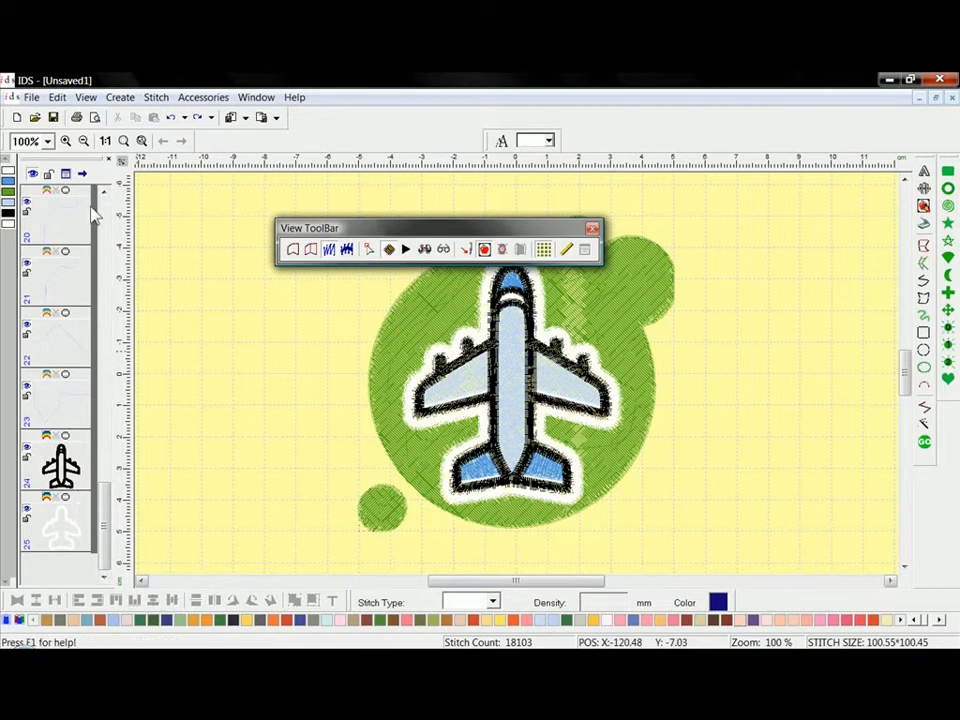
left_click_drag(107, 525, 120, 225)
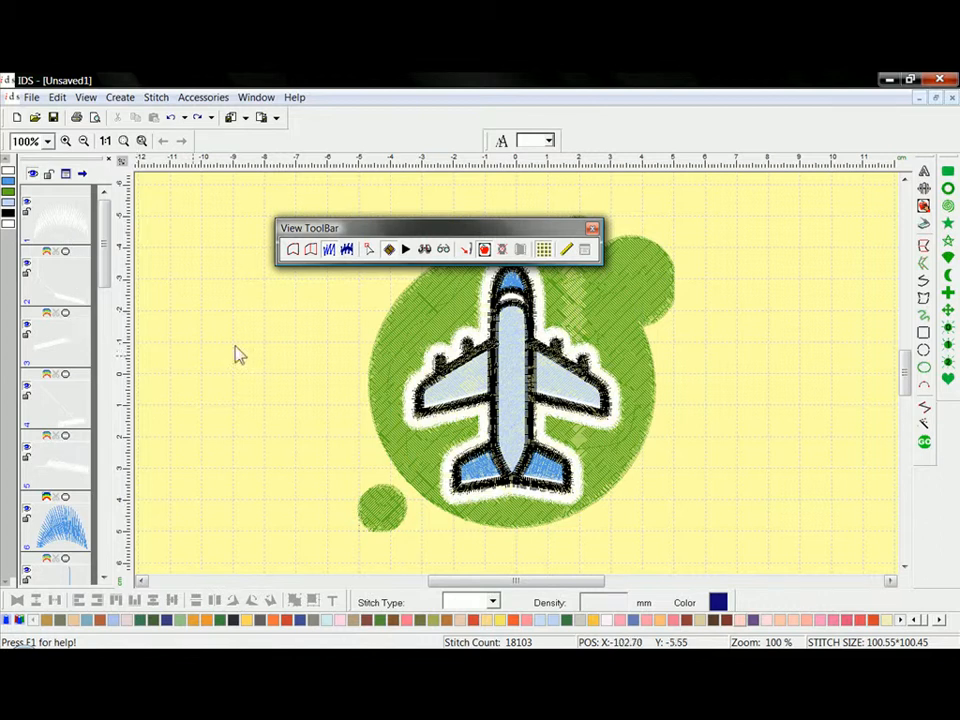
left_click(389, 250)
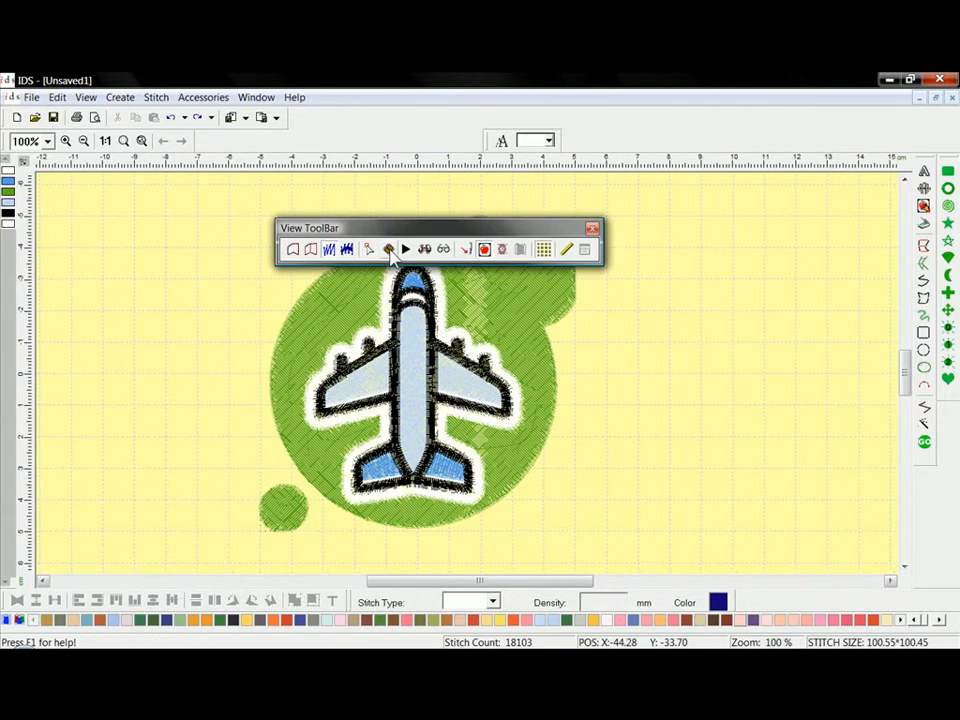
left_click(389, 250)
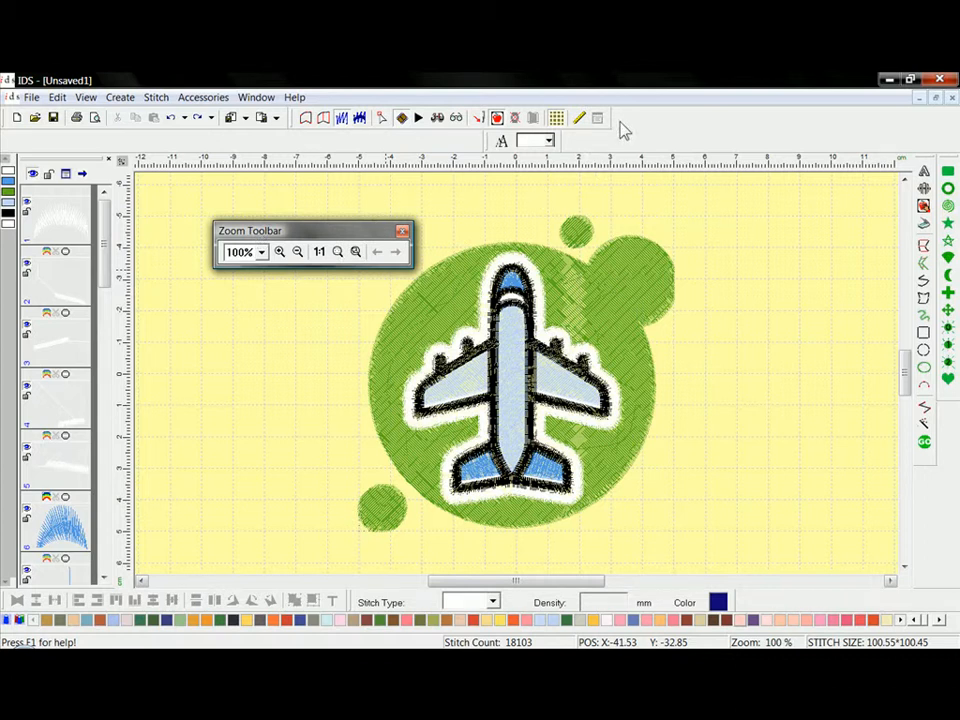
Dock the floating Zoom toolbar directly after the View toolbar in the same row.
left_click_drag(622, 128, 614, 124)
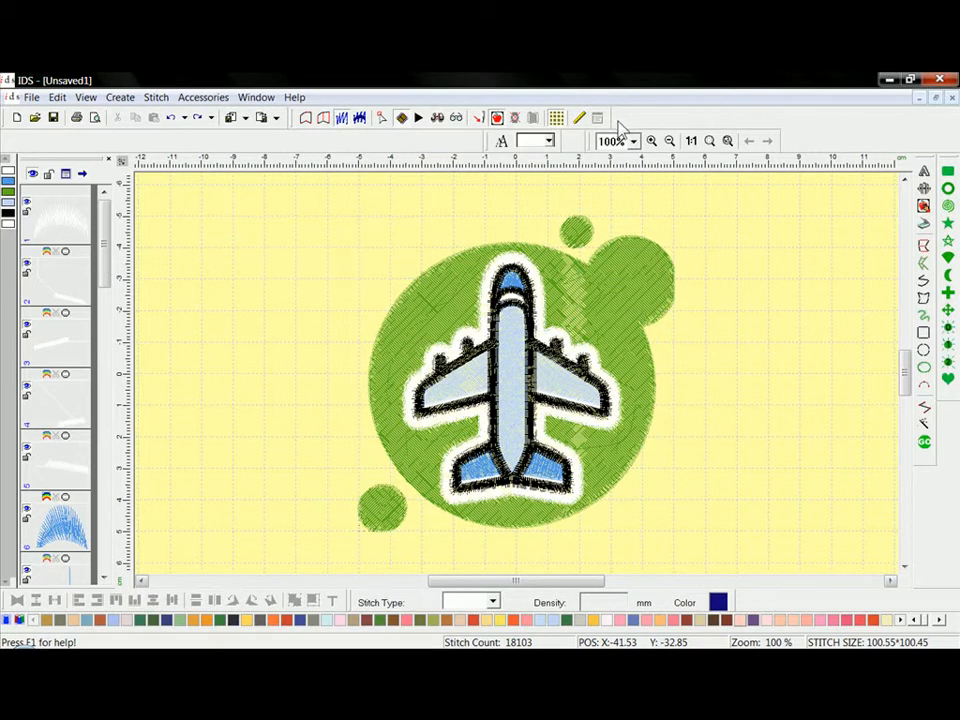
left_click_drag(620, 120, 613, 121)
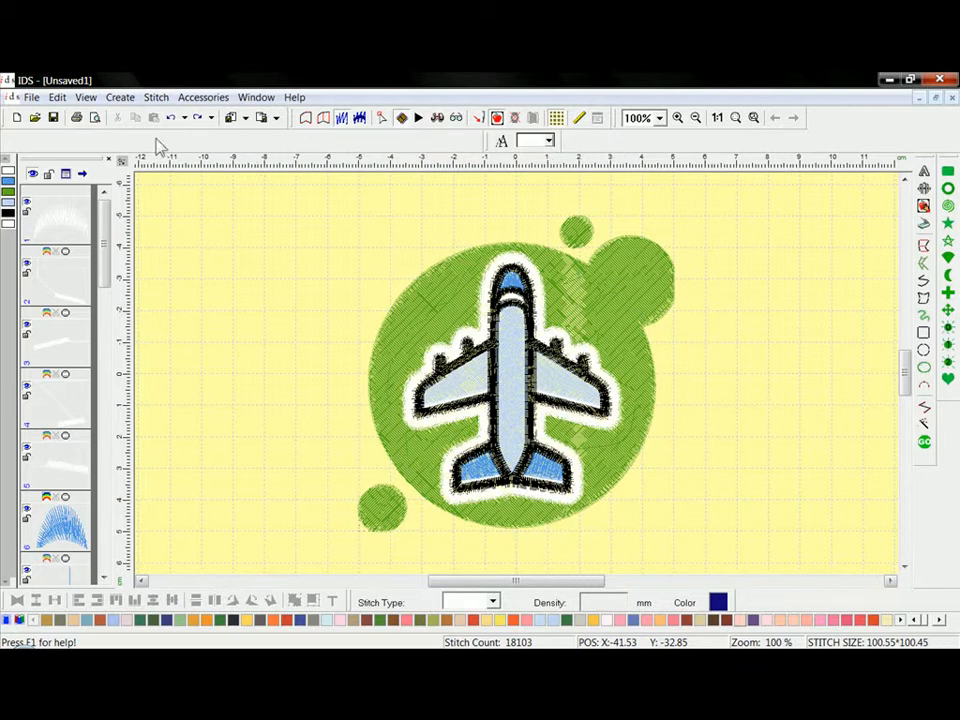
Display the Help Bar and the Building Block Bar.
left_click(86, 100)
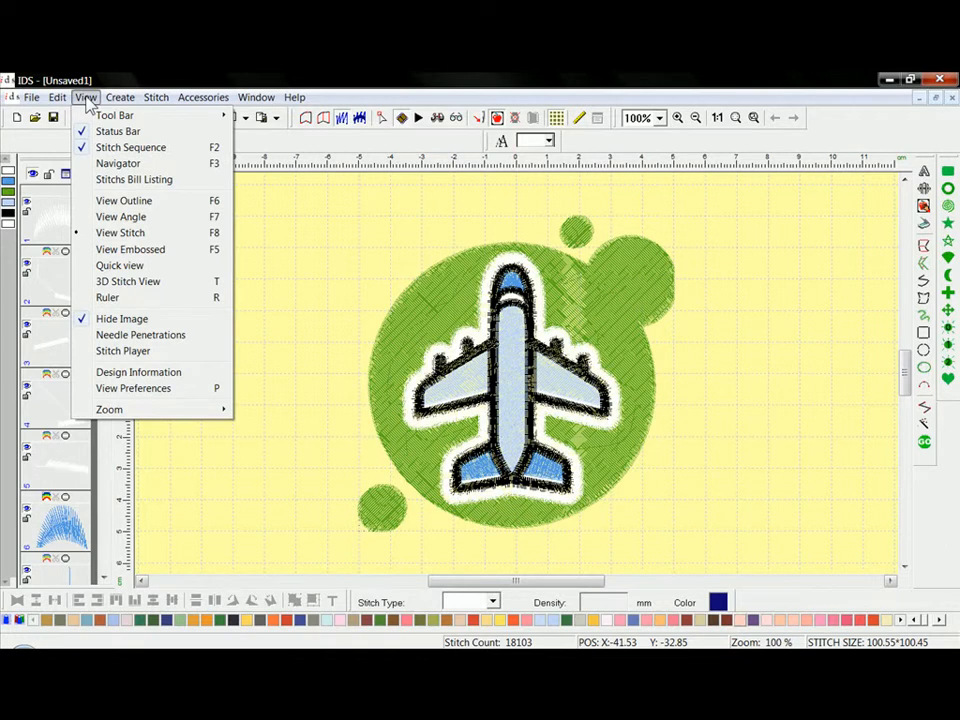
mouse_move(107, 121)
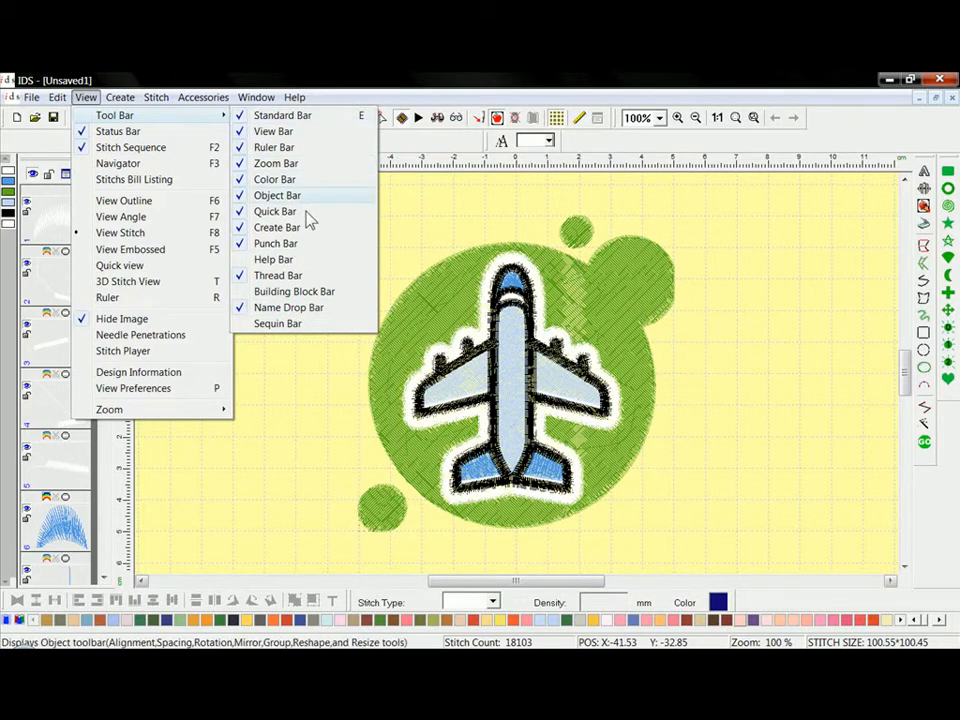
left_click(275, 259)
left_click(88, 99)
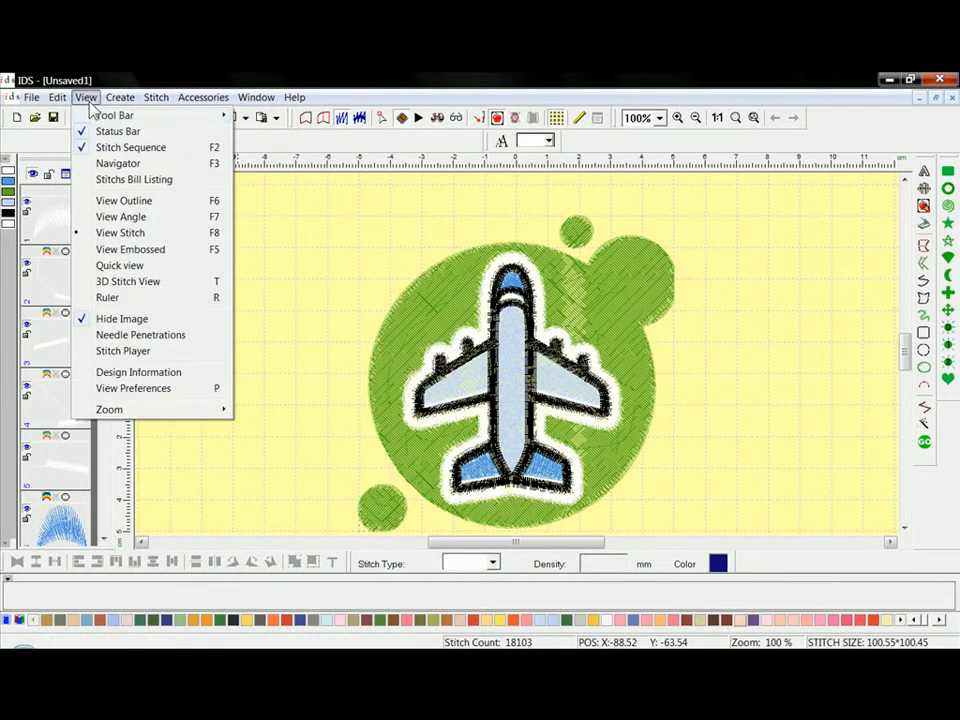
mouse_move(130, 115)
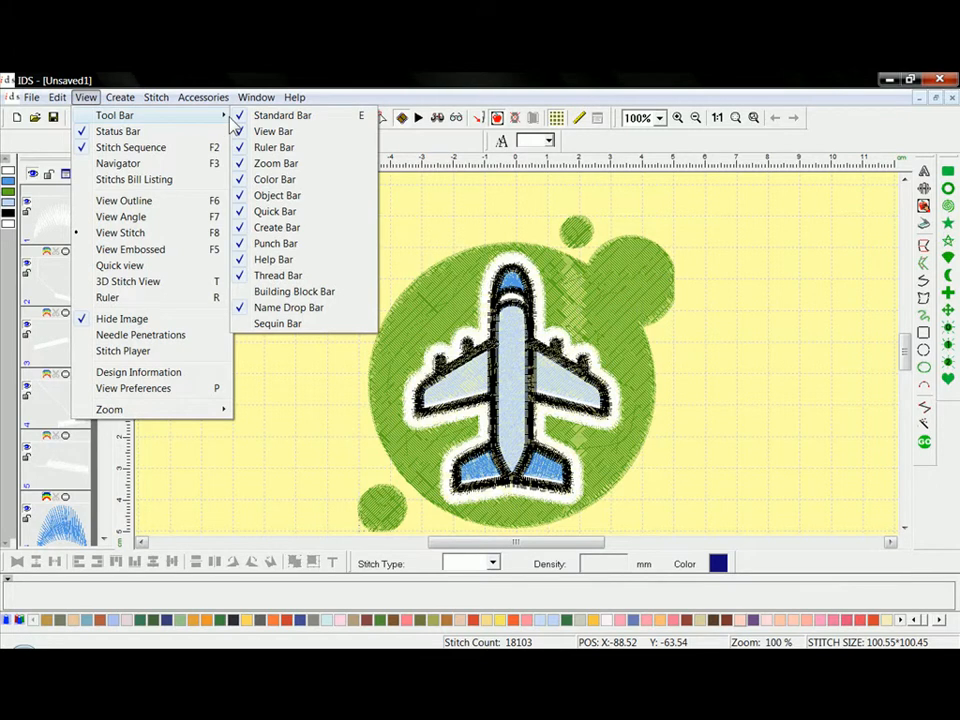
left_click(271, 294)
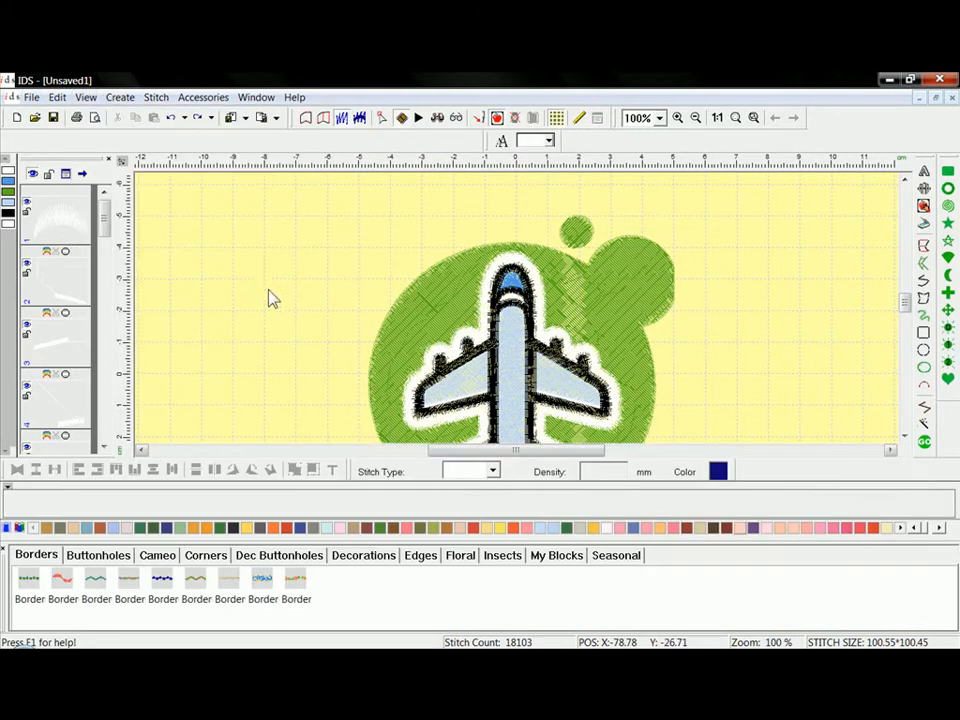
Display the Sequin Bar and dock it directly after the Zoom toolbar.
left_click(92, 100)
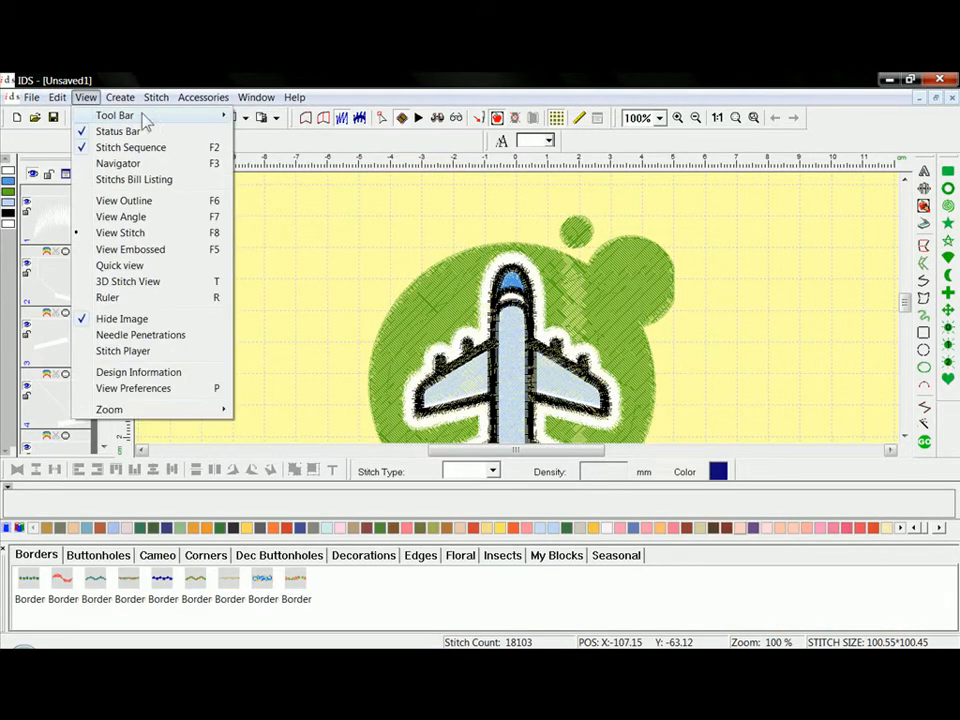
mouse_move(128, 118)
left_click(255, 323)
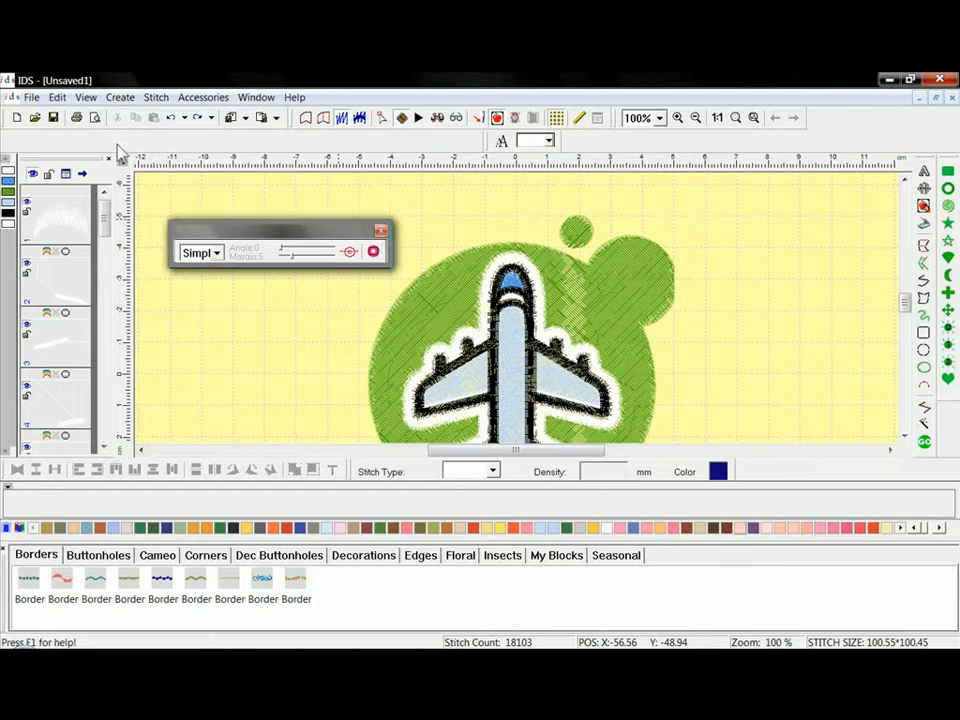
left_click_drag(86, 142, 5, 108)
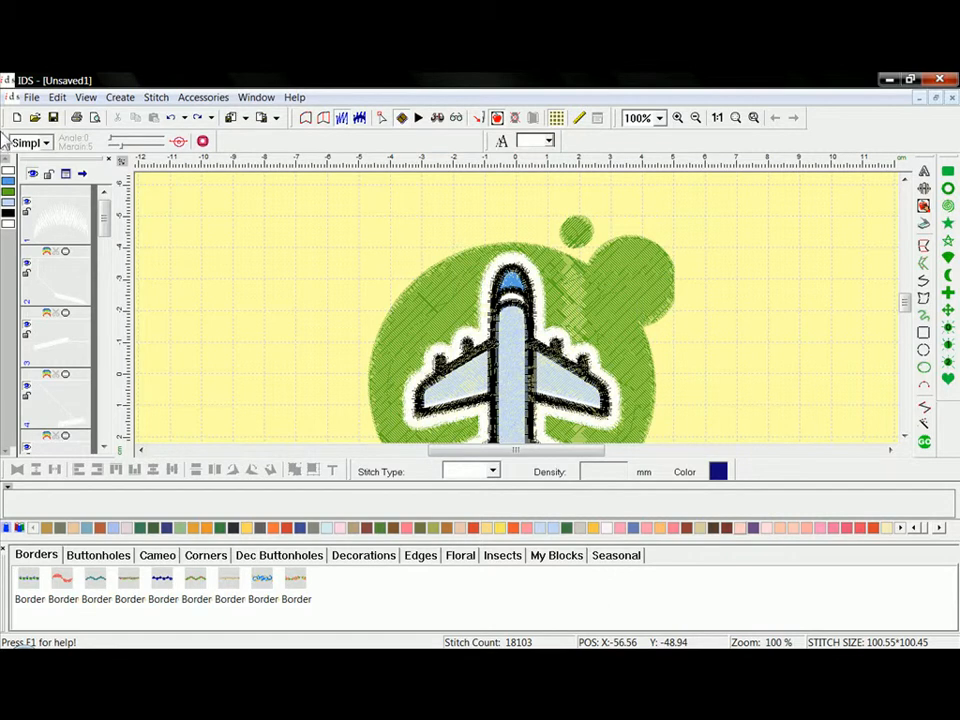
left_click_drag(8, 143, 812, 118)
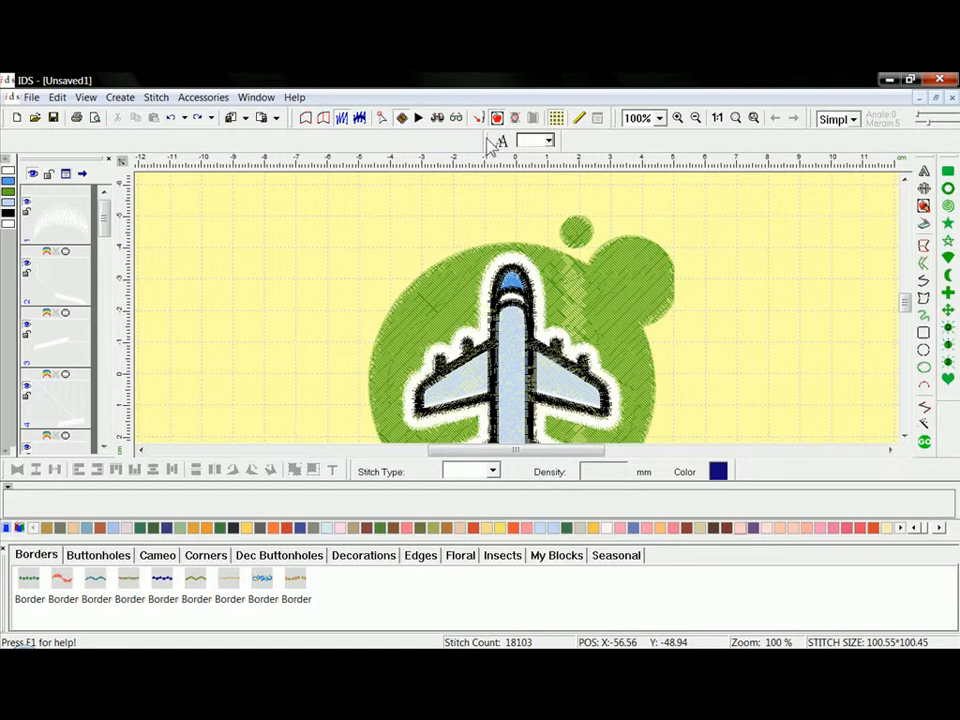
Float the Name Drop Bar over the canvas and dock it after the Quick toolbar's Color setting.
left_click_drag(455, 226, 454, 221)
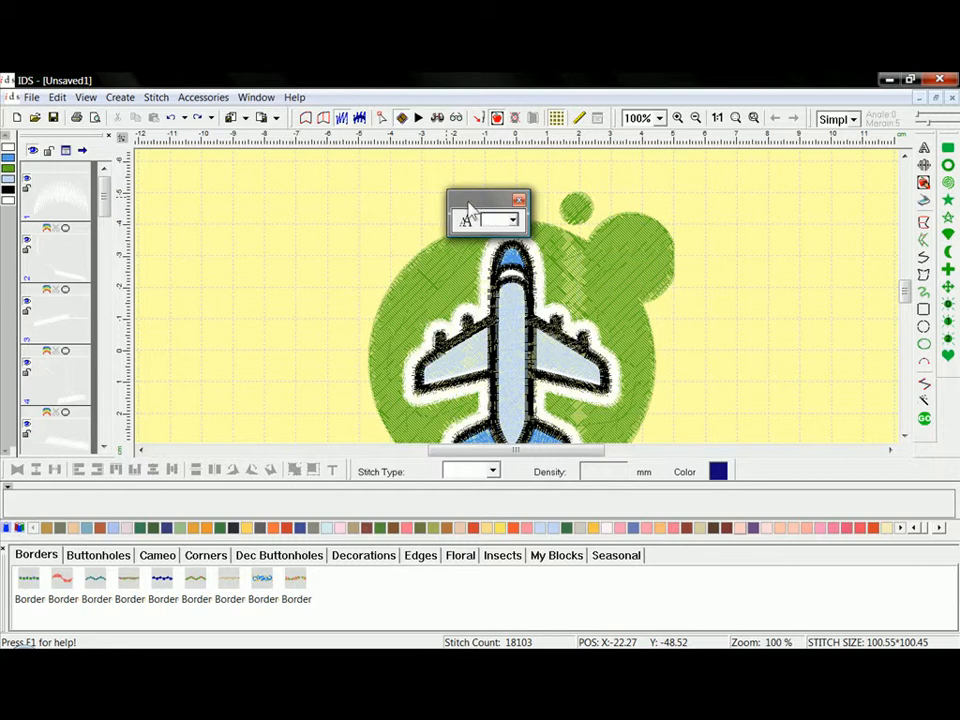
left_click_drag(735, 452, 743, 464)
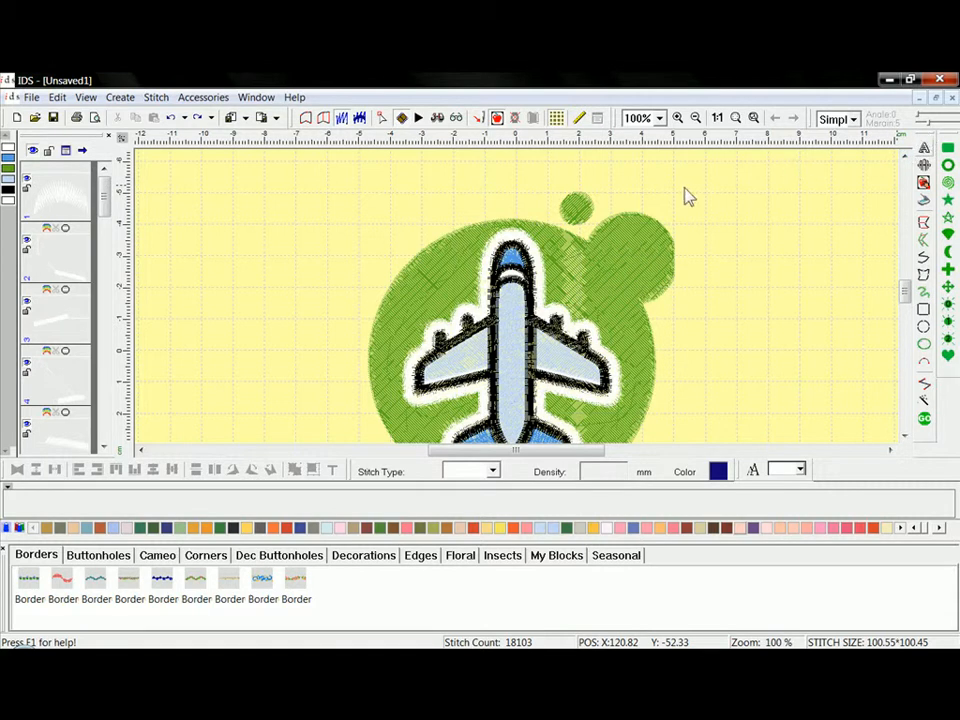
Float the Create and Punch toolbars over the canvas in turn and redock them side by side beside the canvas.
left_click_drag(684, 197, 678, 184)
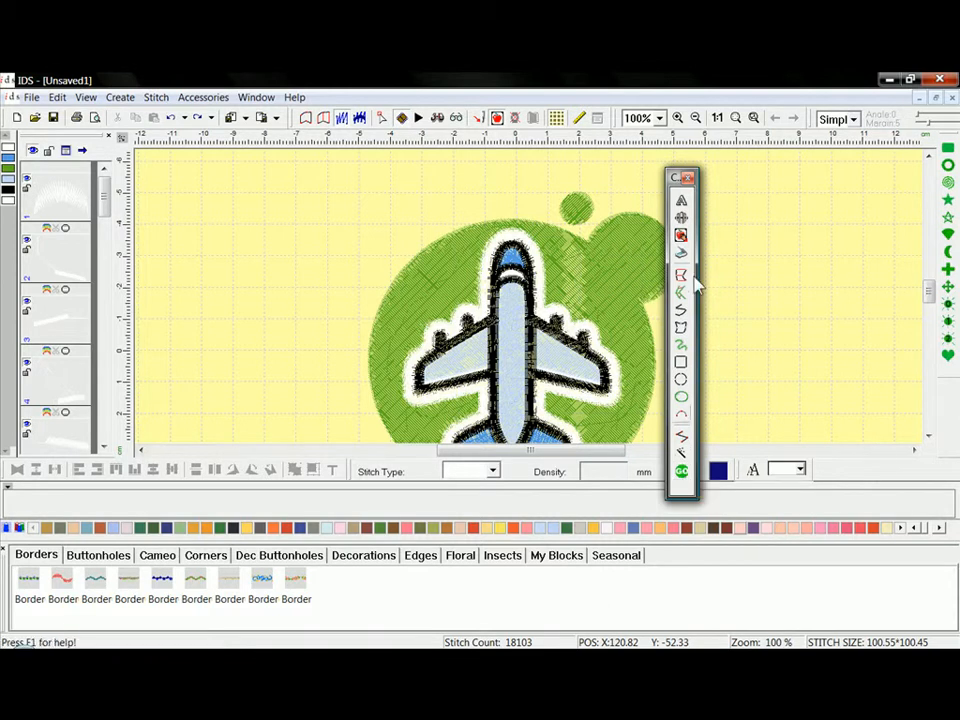
left_click_drag(744, 164, 810, 215)
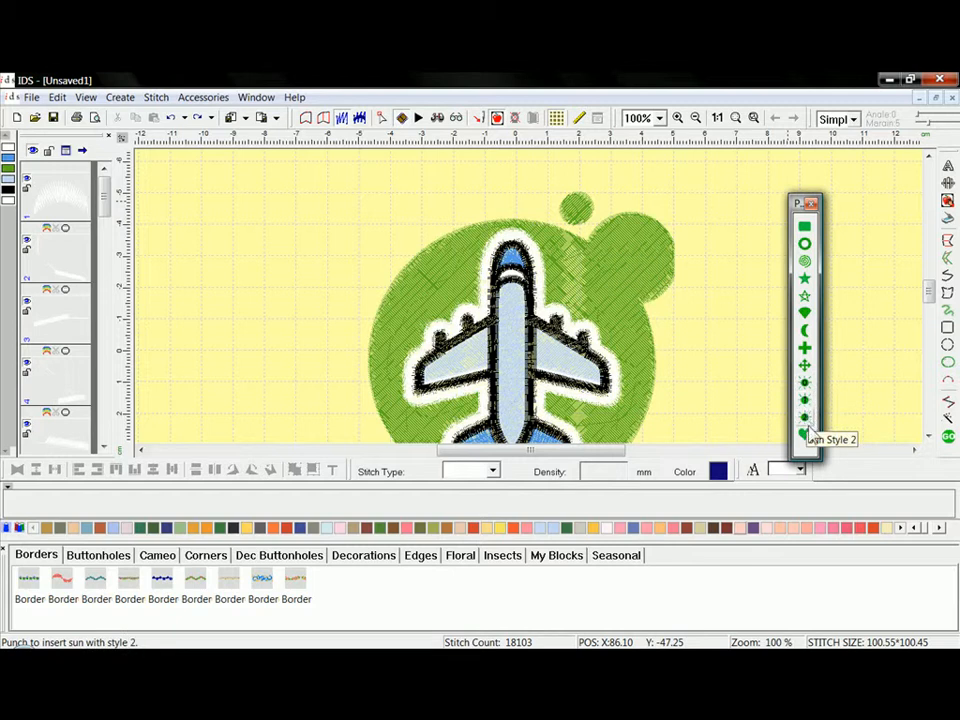
left_click_drag(797, 205, 905, 188)
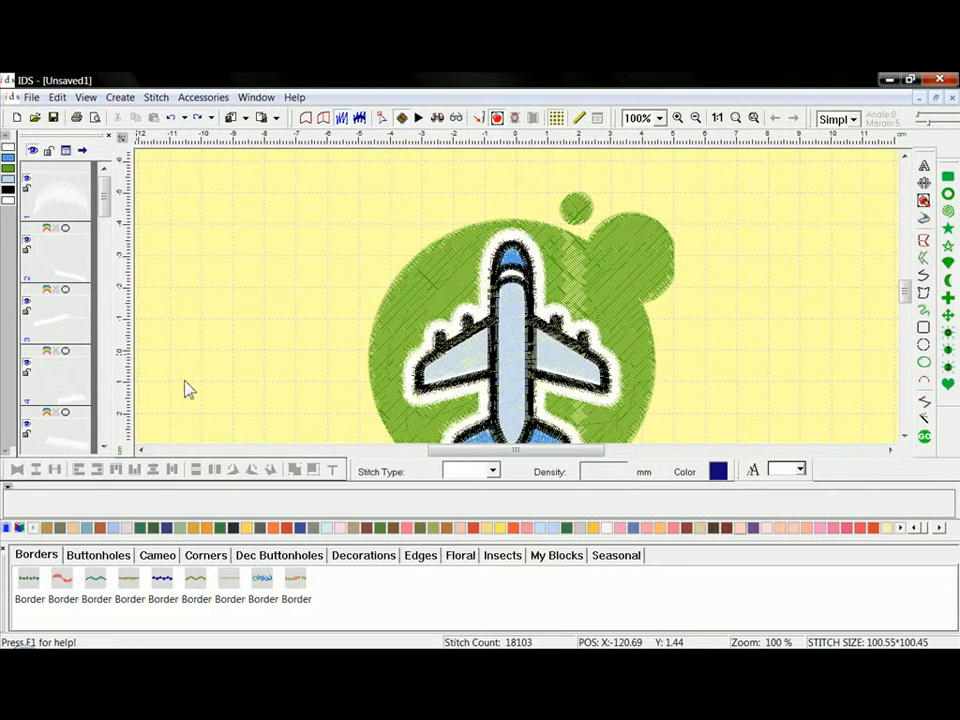
Float the Object and Quick toolbars over the canvas and redock both in the row before the Name Drop Bar.
left_click_drag(188, 390, 187, 387)
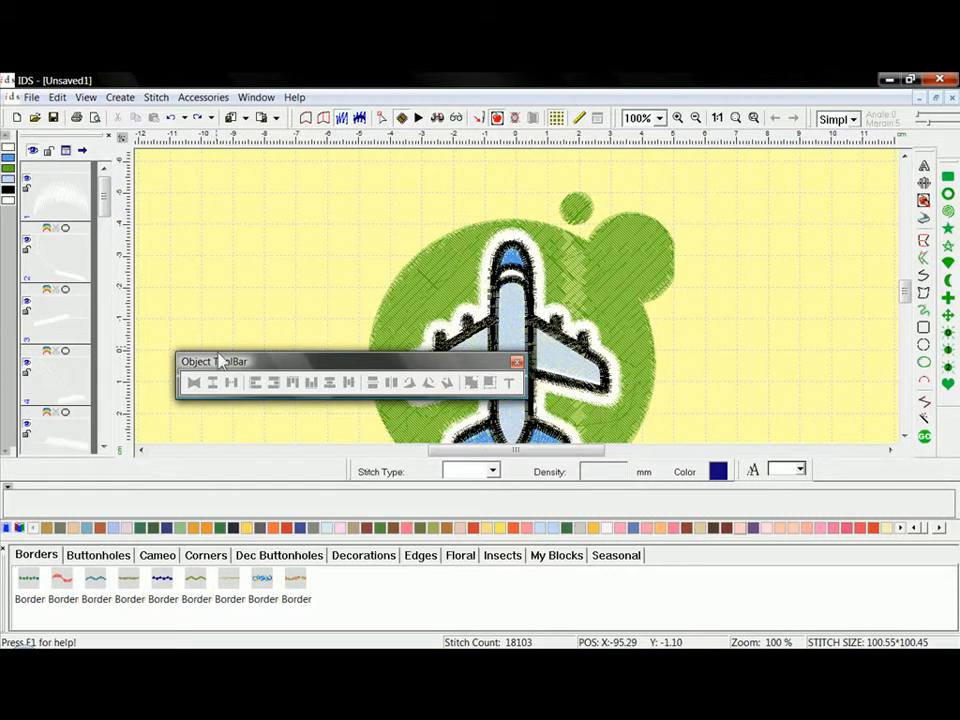
left_click_drag(65, 467, 65, 466)
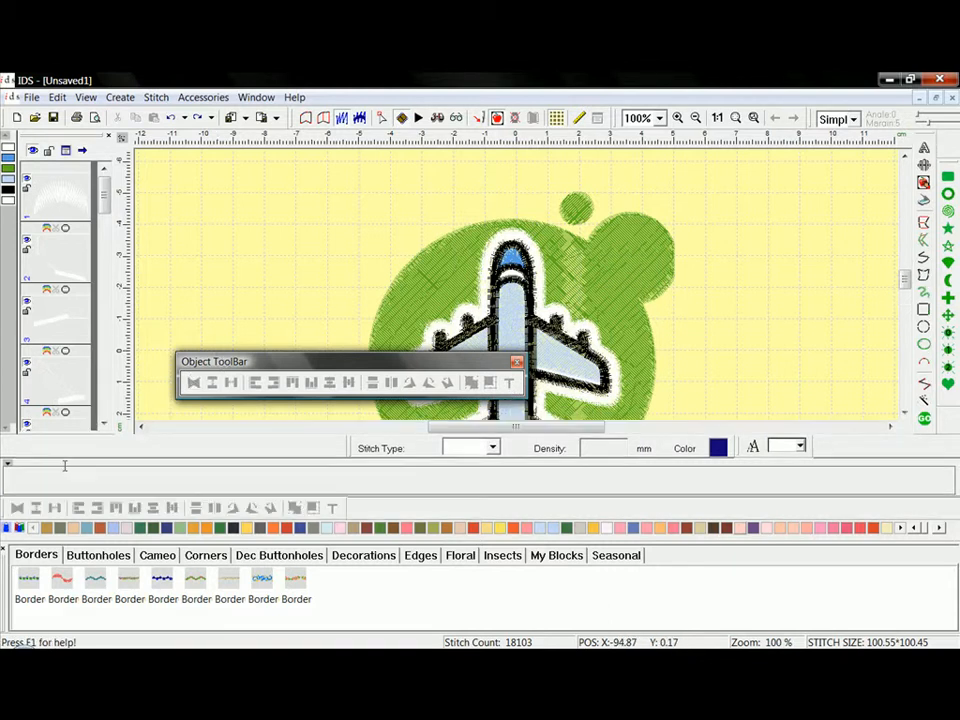
left_click_drag(350, 450, 343, 368)
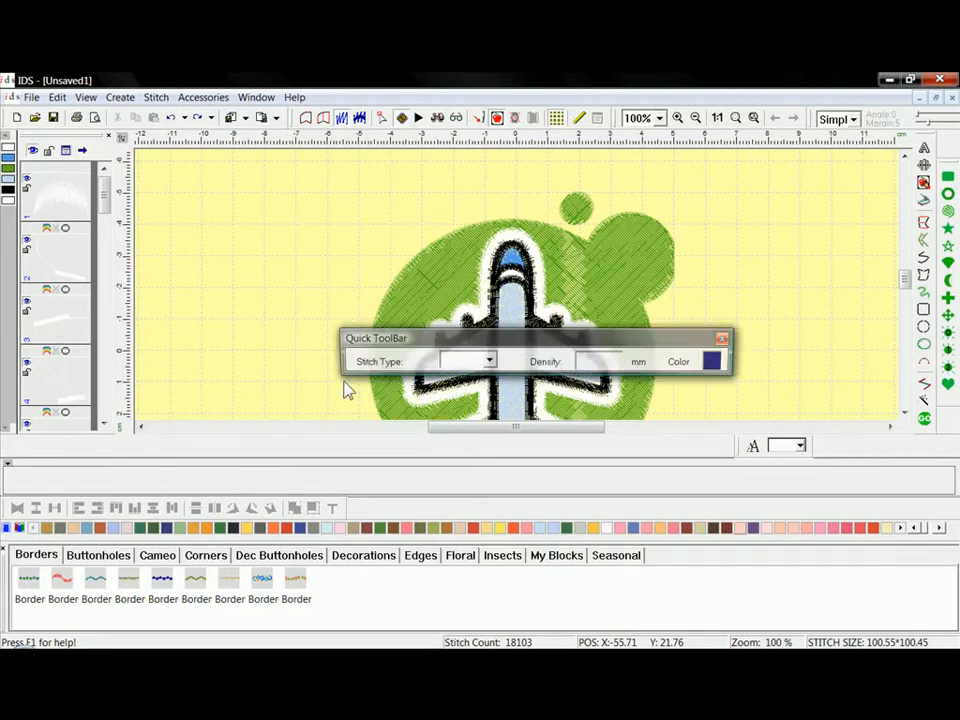
left_click_drag(5, 508, 8, 452)
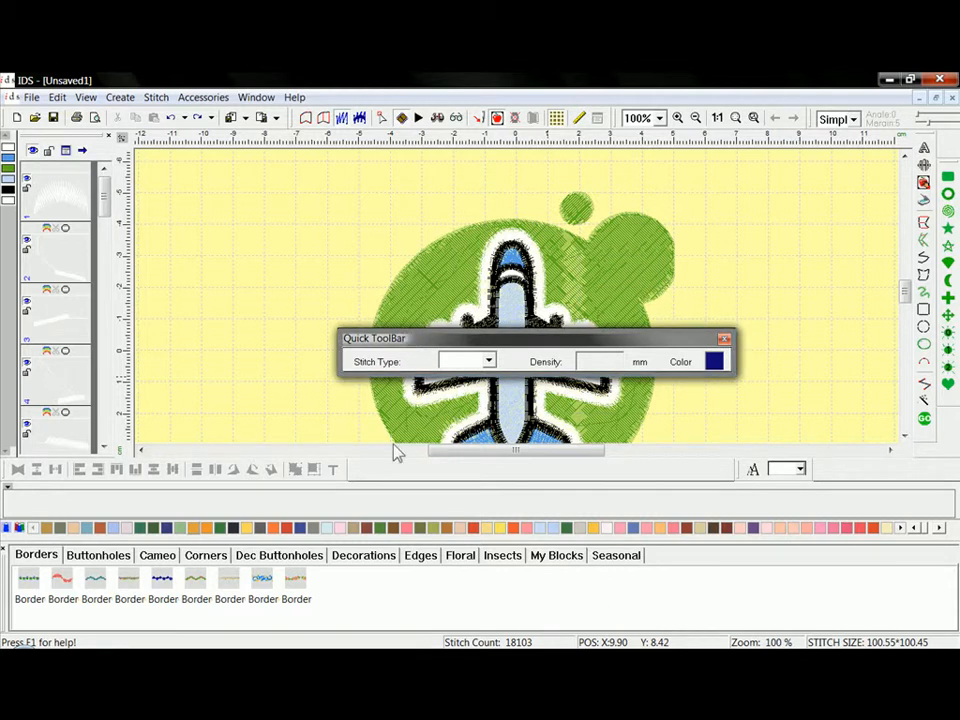
left_click_drag(390, 470, 387, 469)
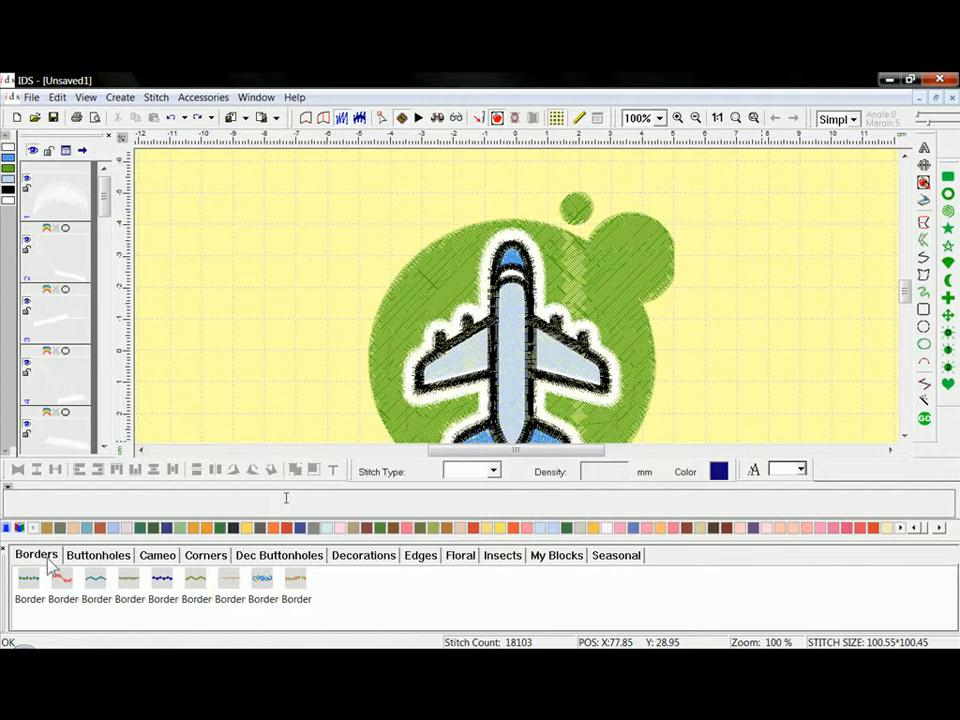
Browse the building block library's categories from Buttonholes through Insects to My Blocks.
left_click(98, 558)
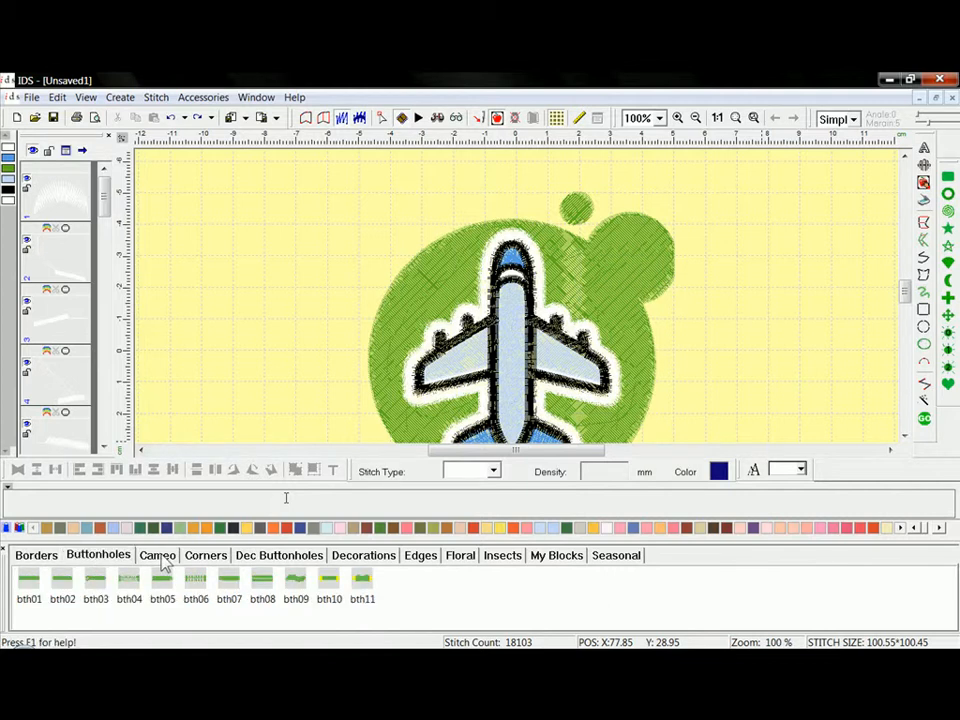
left_click(160, 558)
left_click(220, 560)
left_click(272, 560)
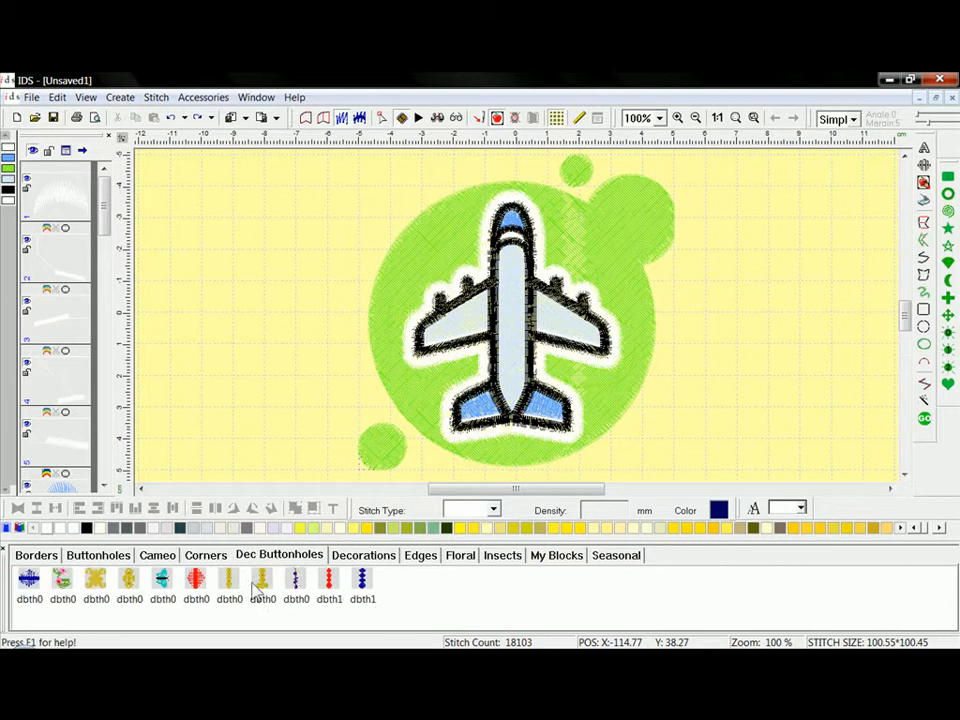
left_click(345, 558)
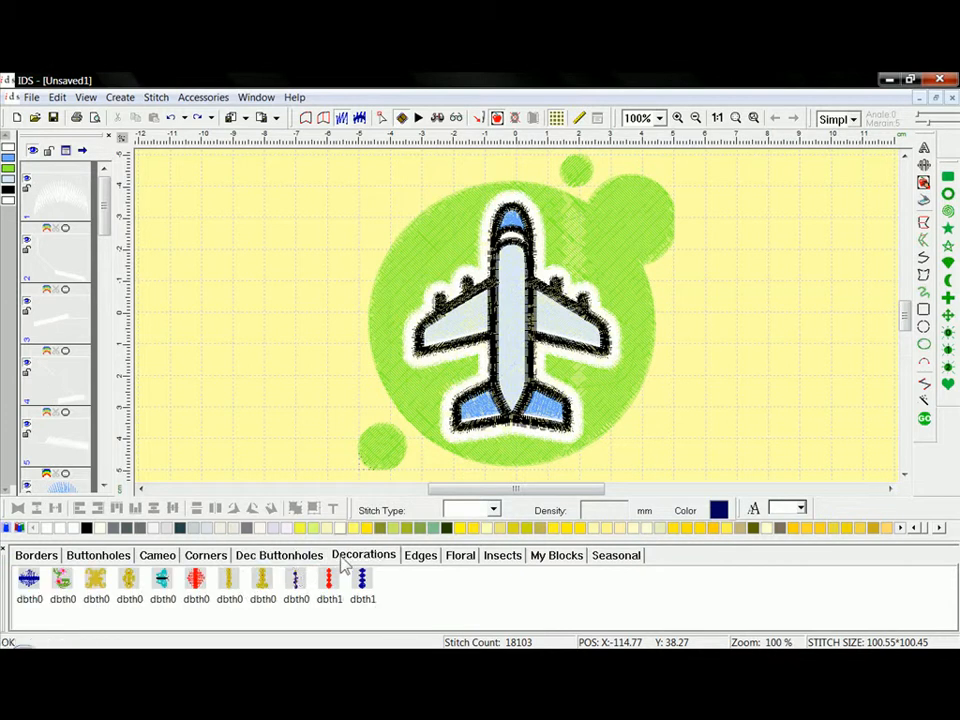
left_click(424, 558)
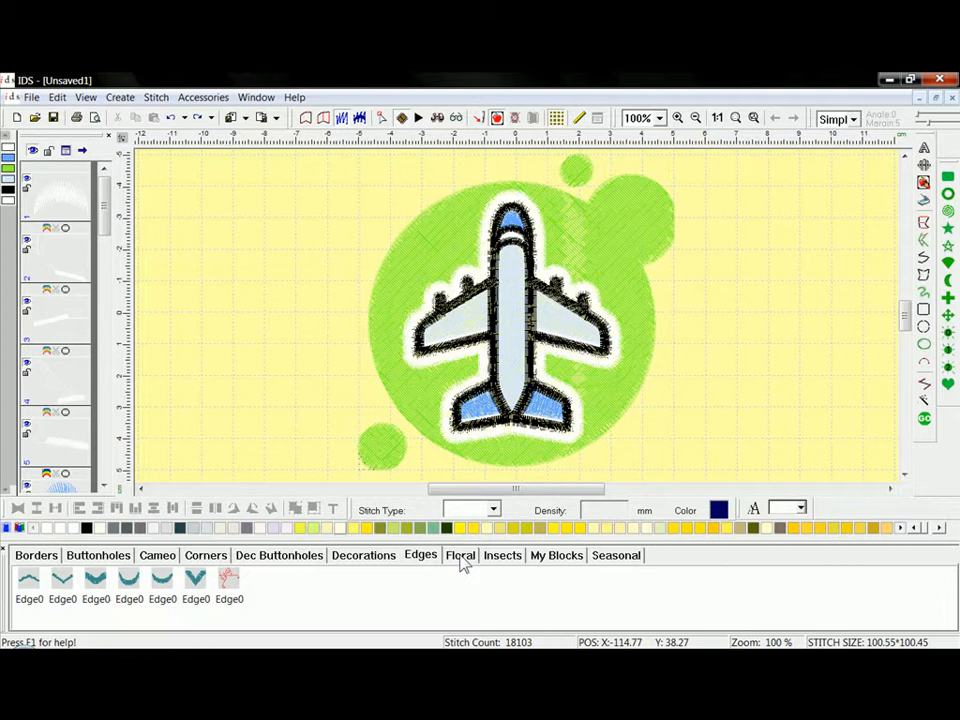
left_click(463, 561)
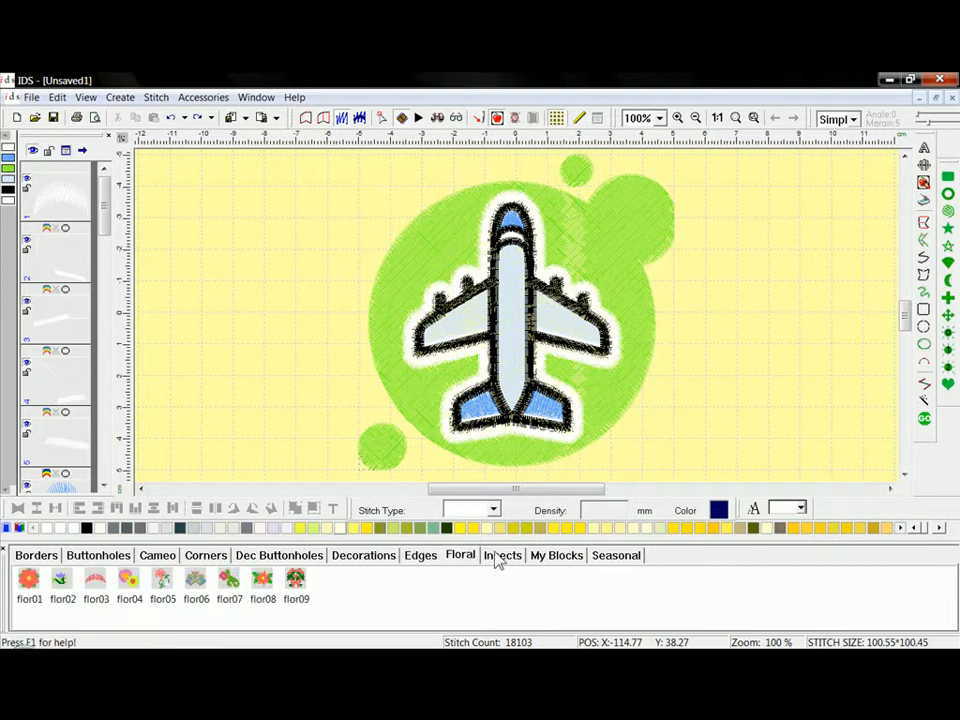
left_click(502, 560)
left_click(555, 558)
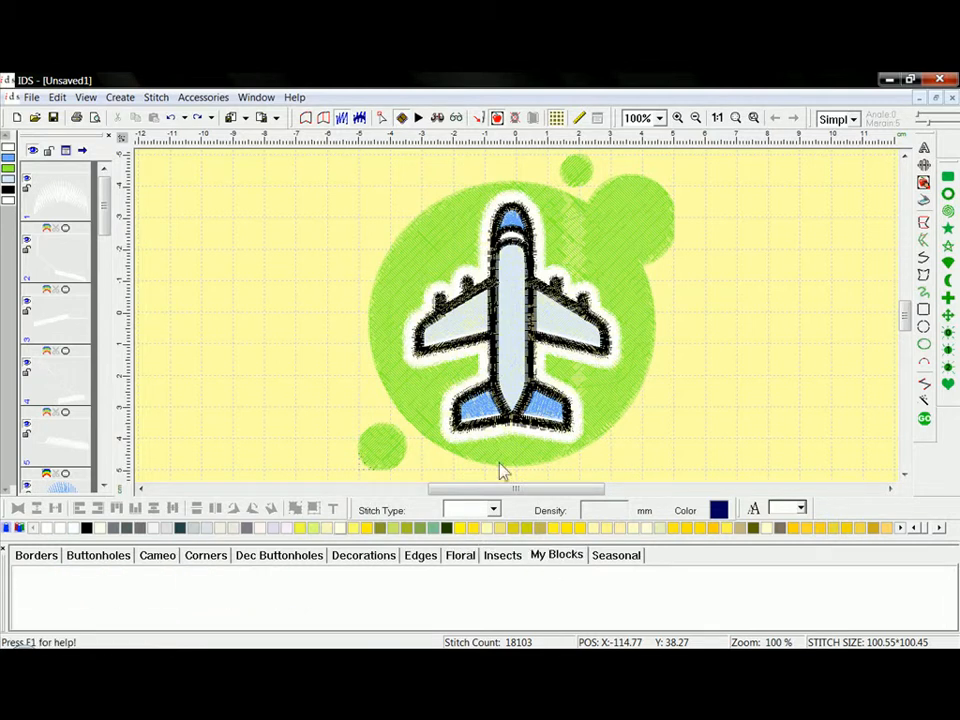
Hide the Building Block Bar and review the list of available toolbars.
left_click(86, 98)
mouse_move(100, 113)
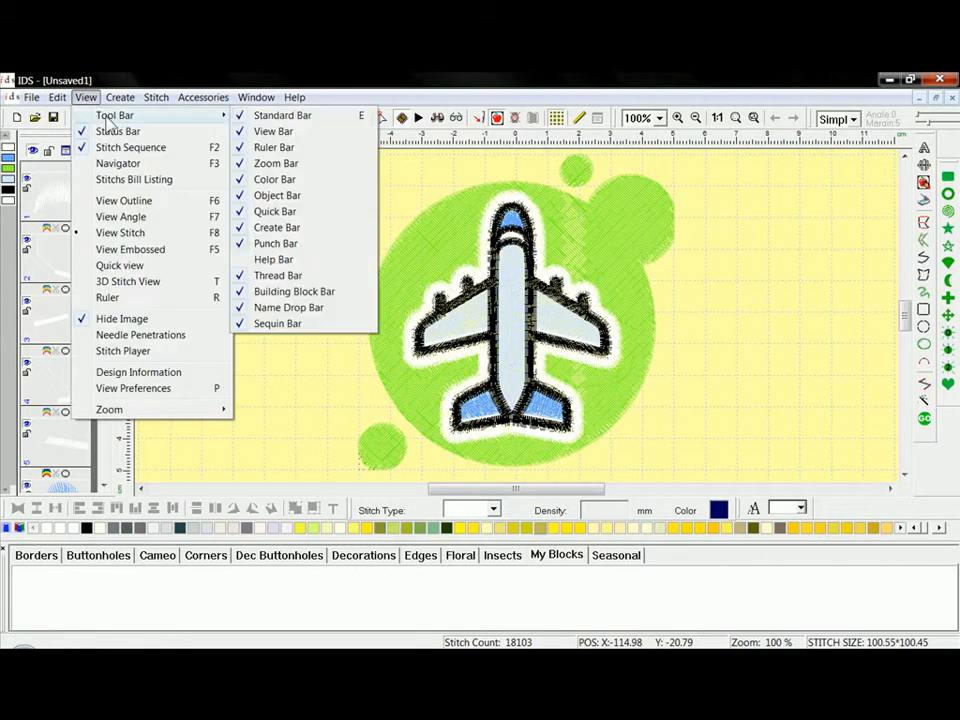
left_click(296, 292)
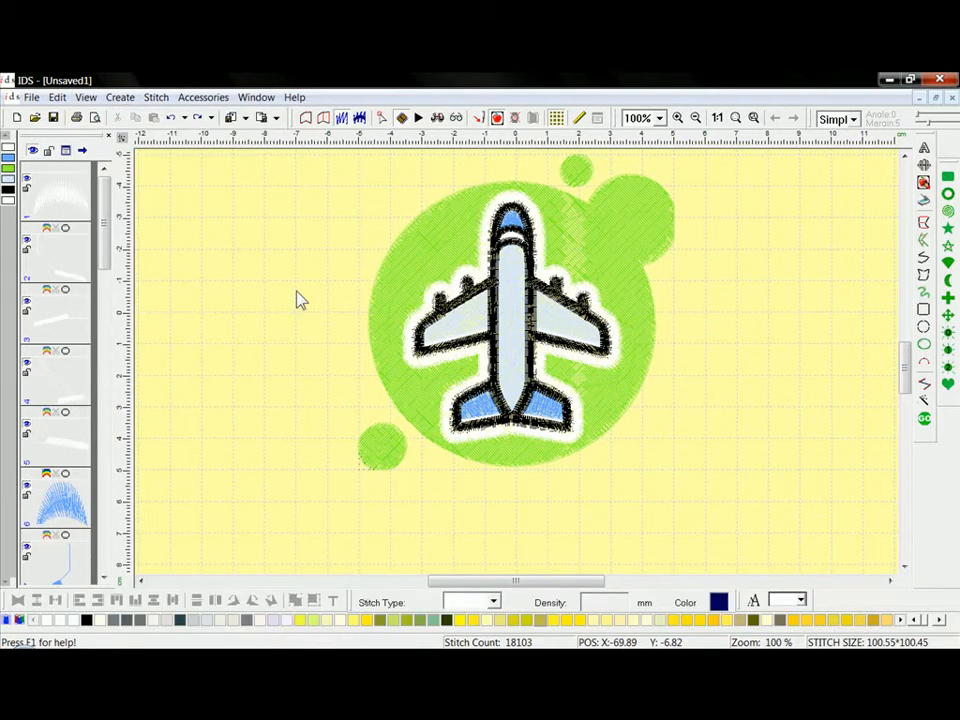
right_click(308, 120)
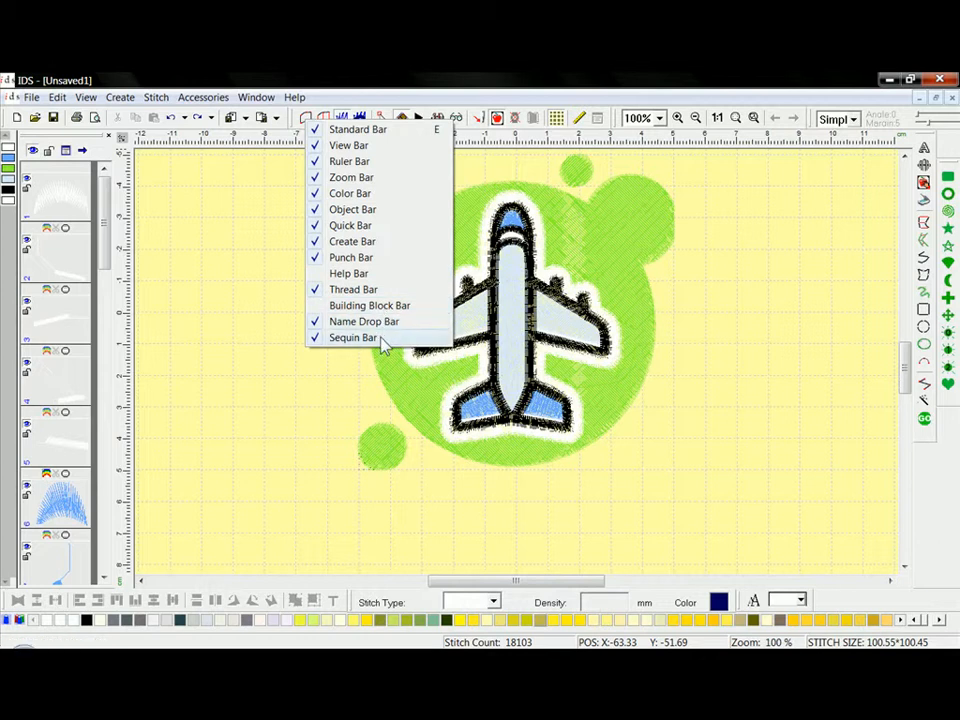
left_click(297, 514)
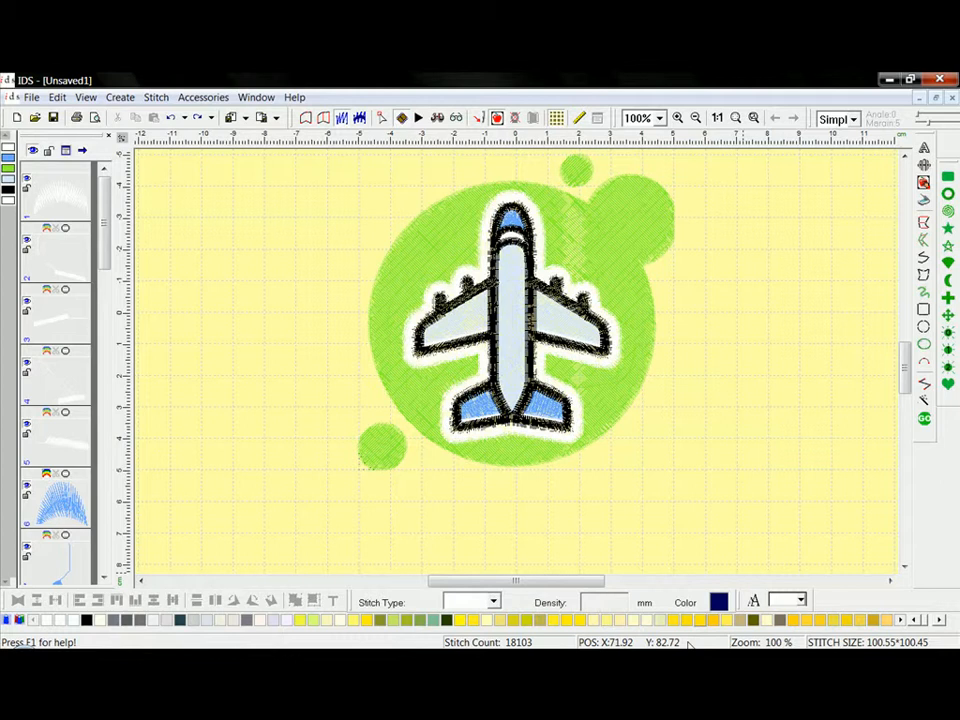
Hide the status bar and display it again.
left_click(86, 98)
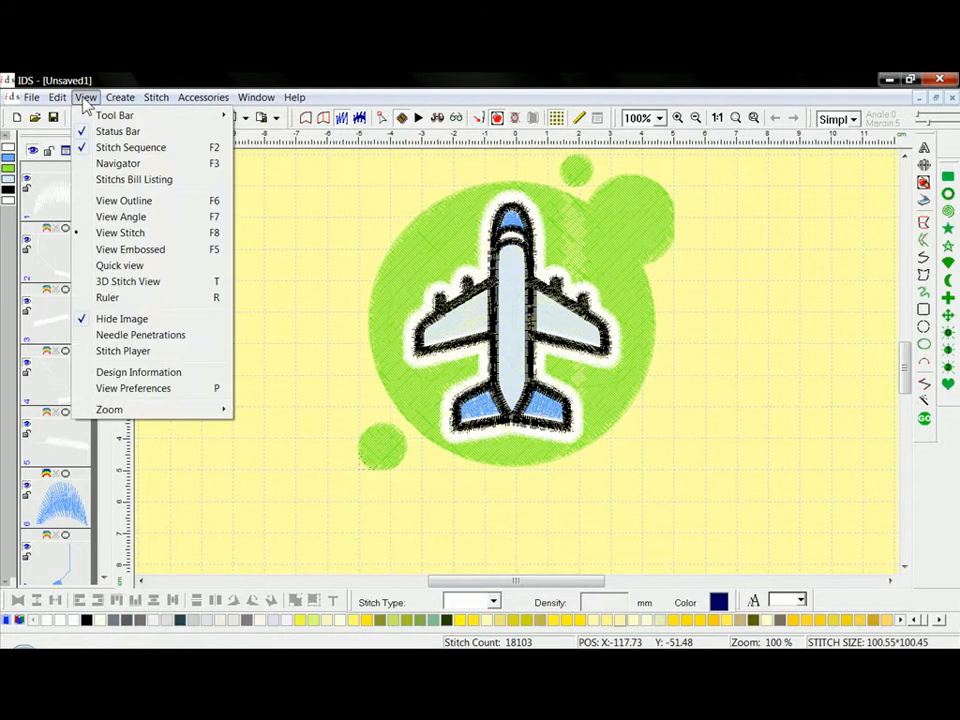
left_click(105, 137)
left_click(85, 97)
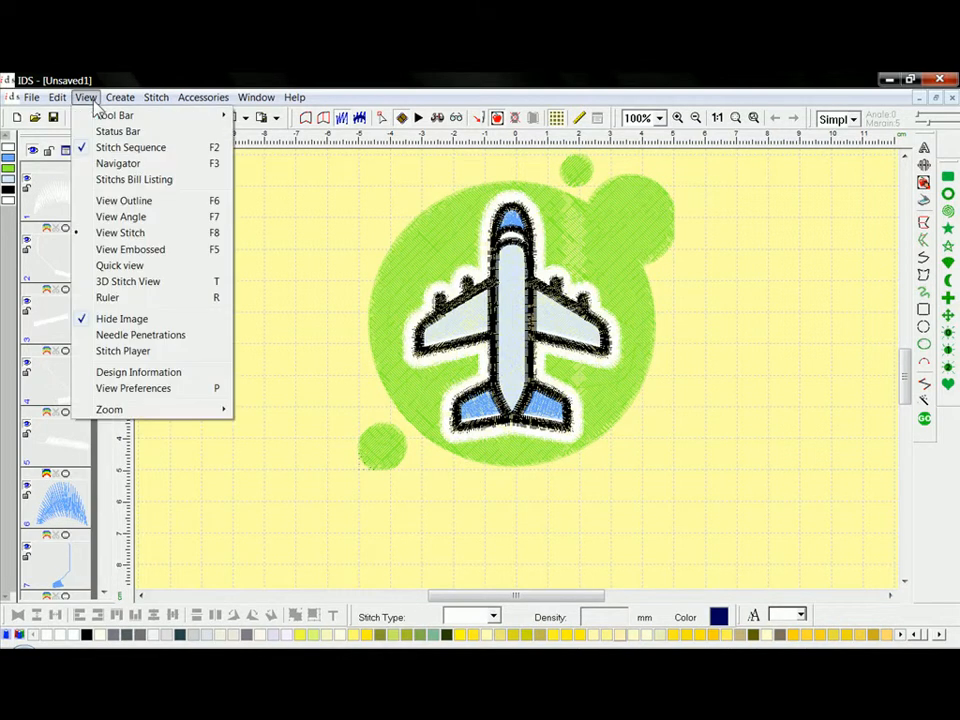
left_click(117, 133)
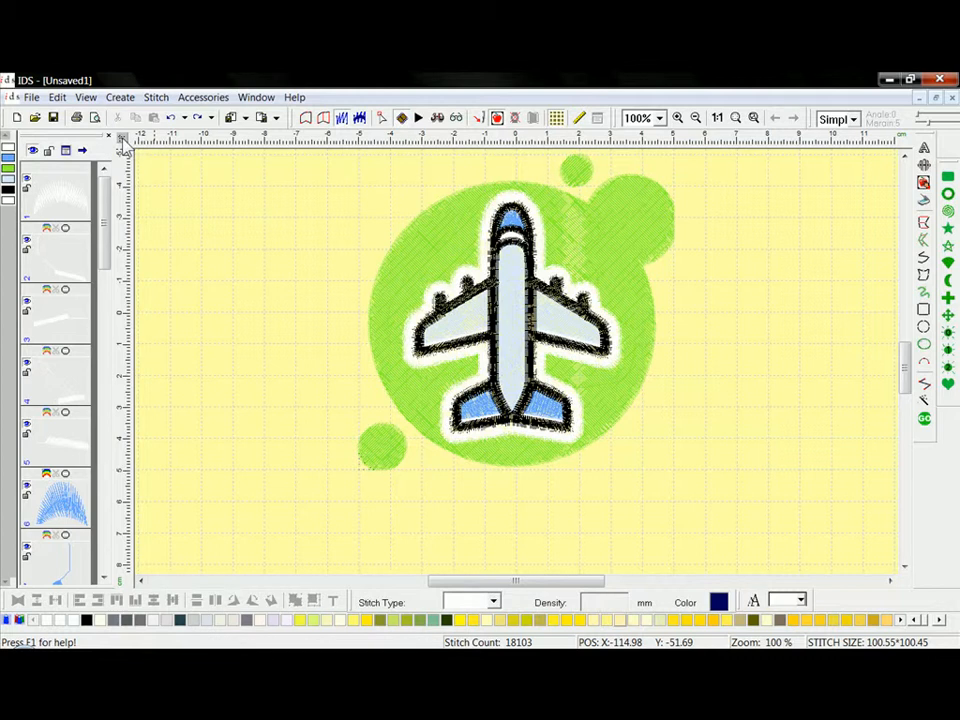
left_click_drag(124, 138, 351, 163)
left_click_drag(906, 375, 905, 368)
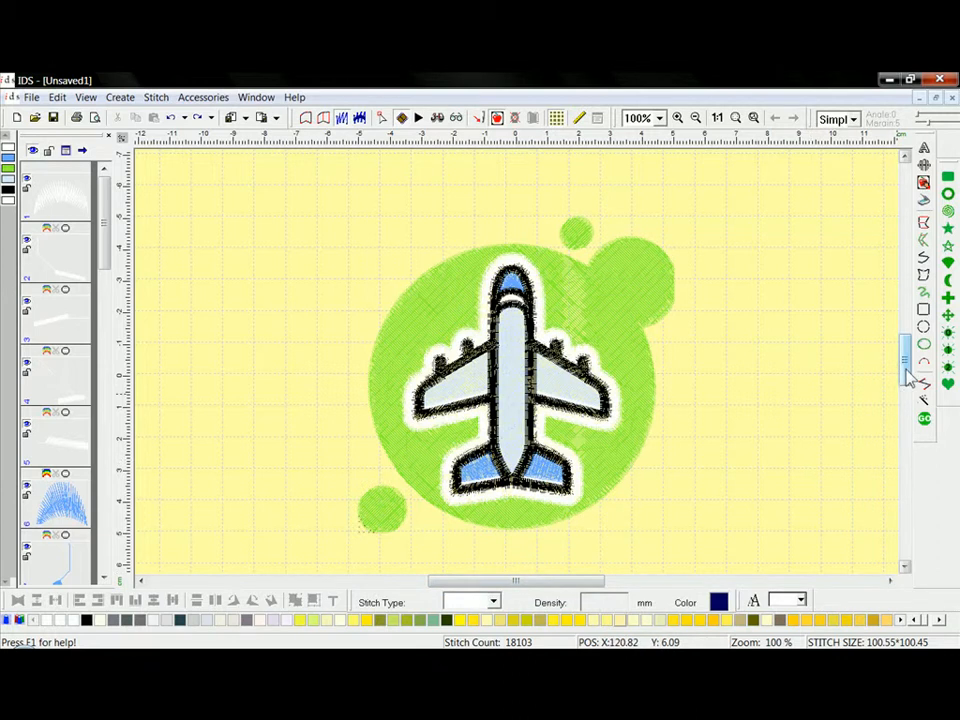
scroll(906, 378, "down", 1)
left_click_drag(572, 583, 597, 581)
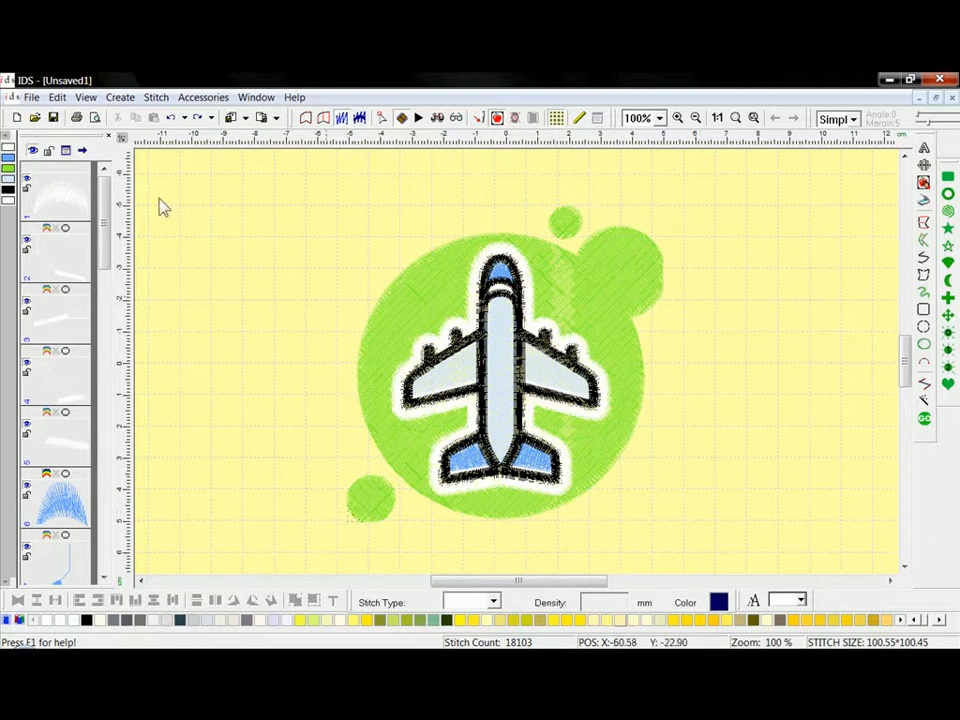
Open the view preferences, switch the measure unit to inch and return it to mm.
left_click(86, 100)
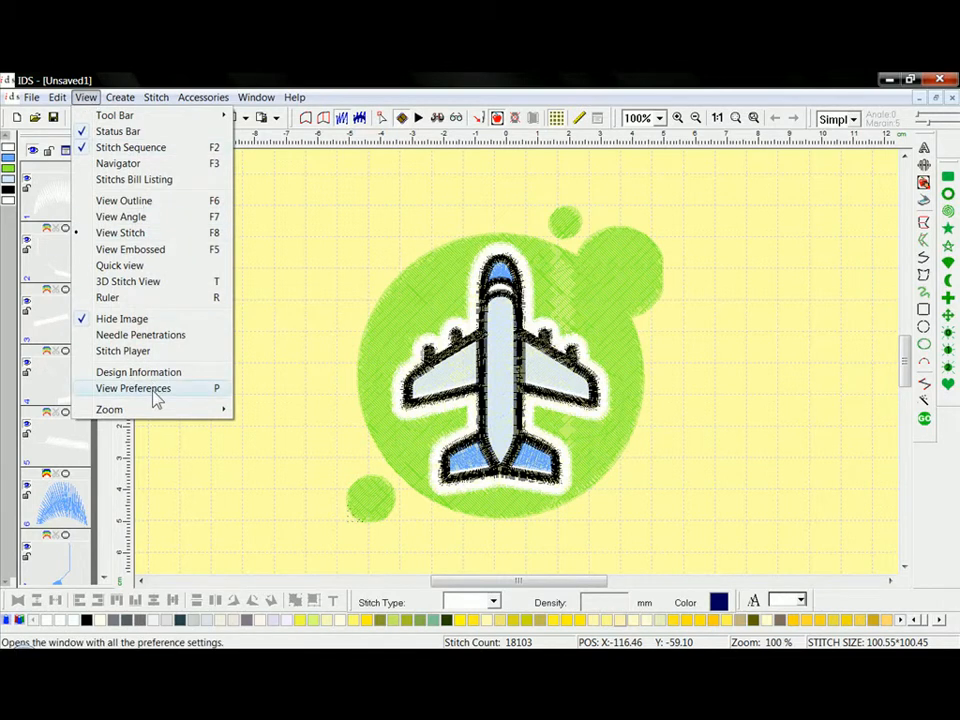
left_click(150, 389)
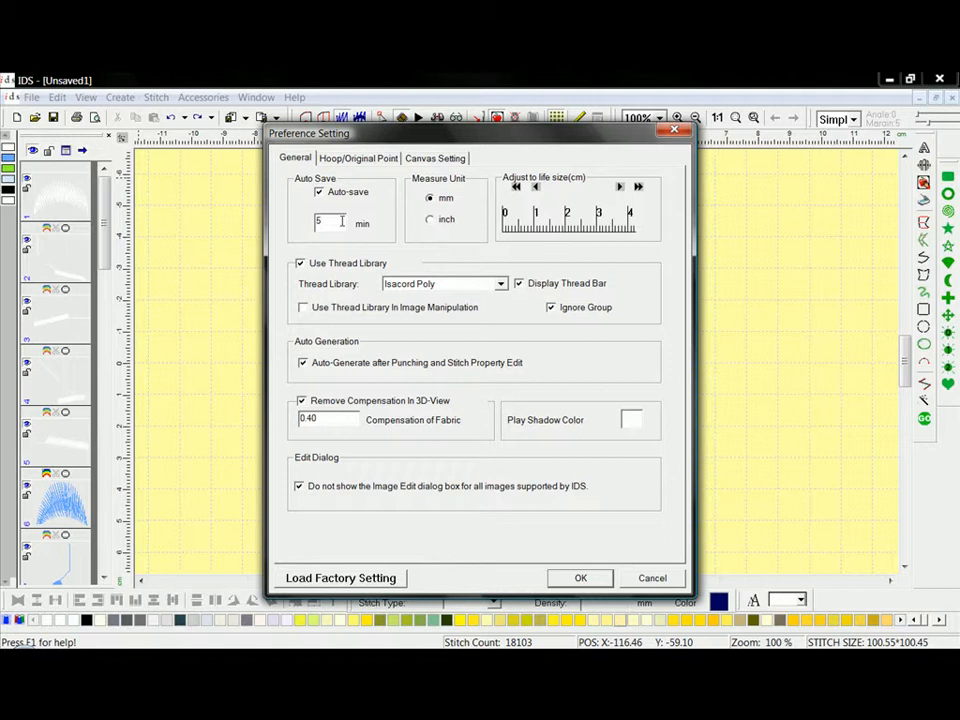
left_click(438, 219)
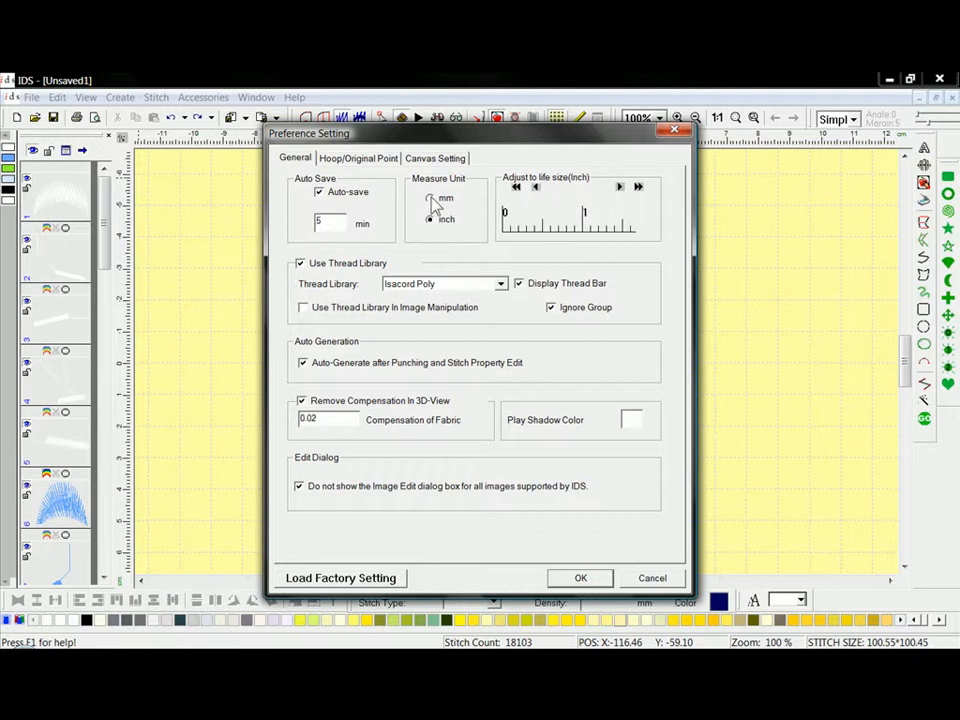
left_click(431, 199)
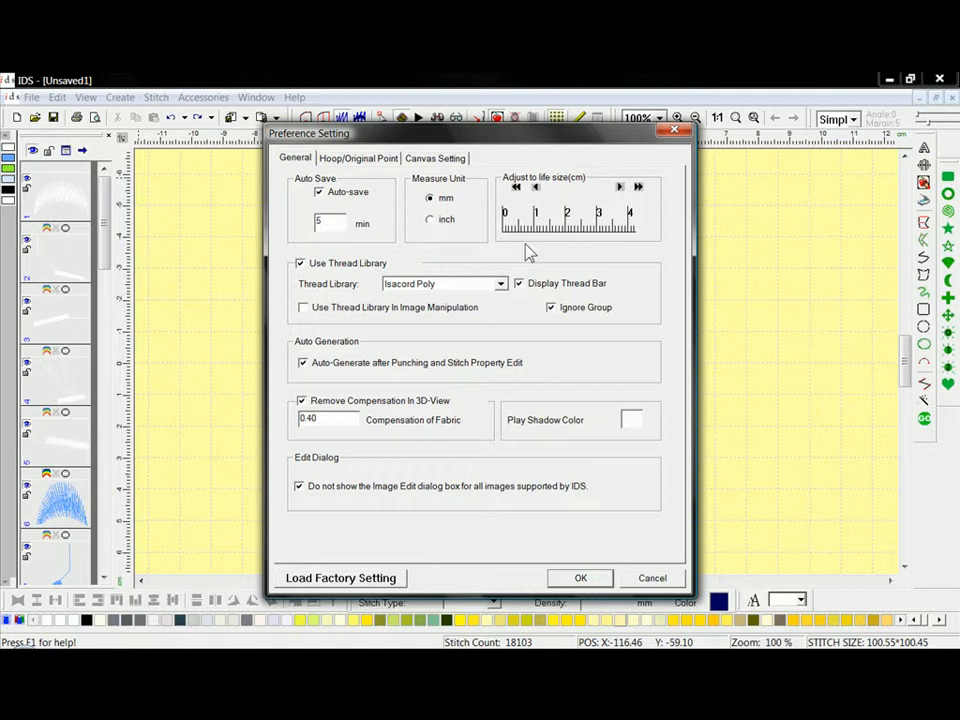
Adjust the life-size calibration ruler by enlarging its scale in coarse and fine increments and reducing it again.
left_click(639, 188)
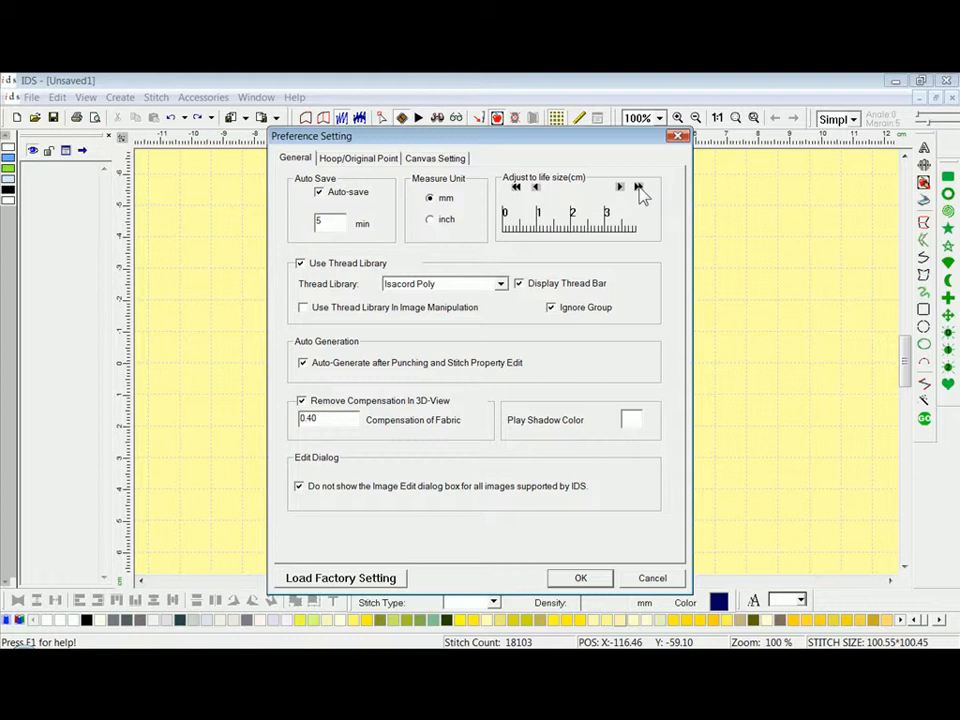
left_click(640, 189)
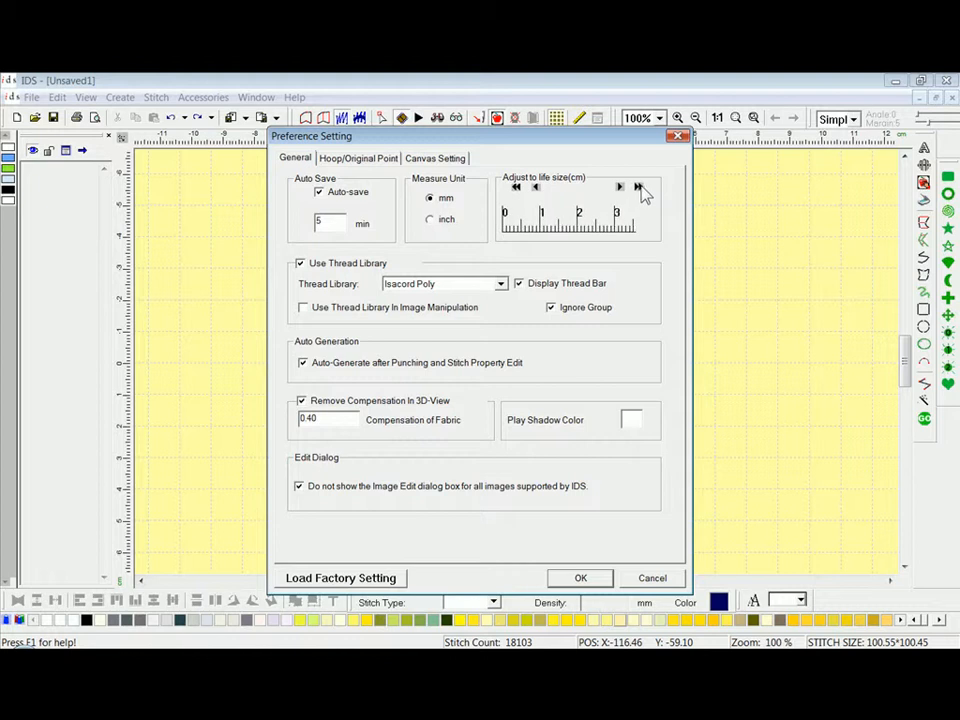
left_click(621, 188)
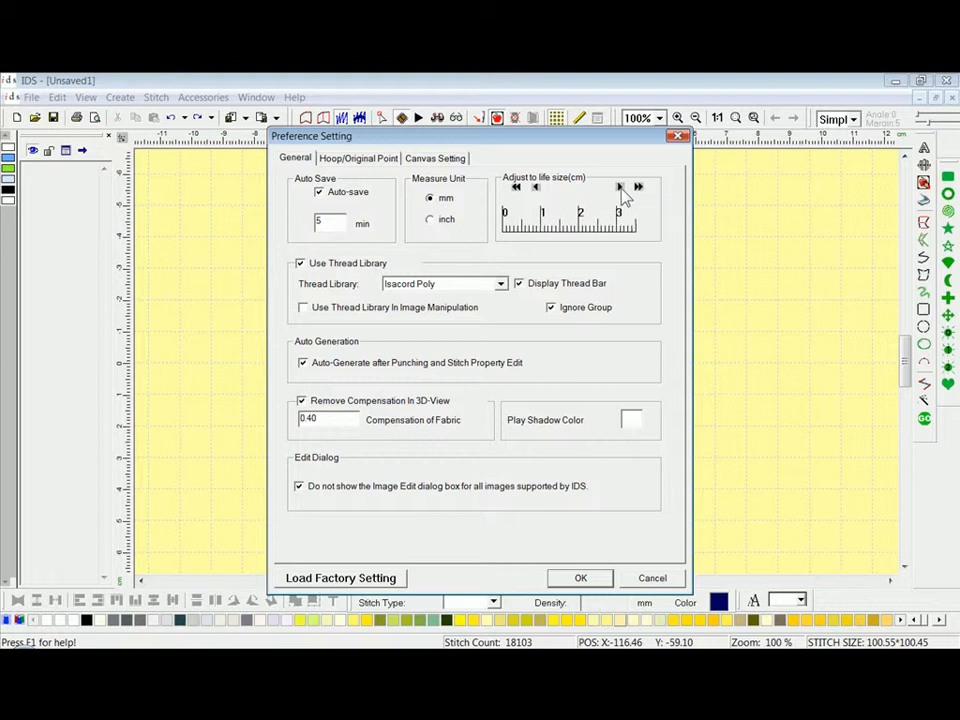
left_click(518, 190)
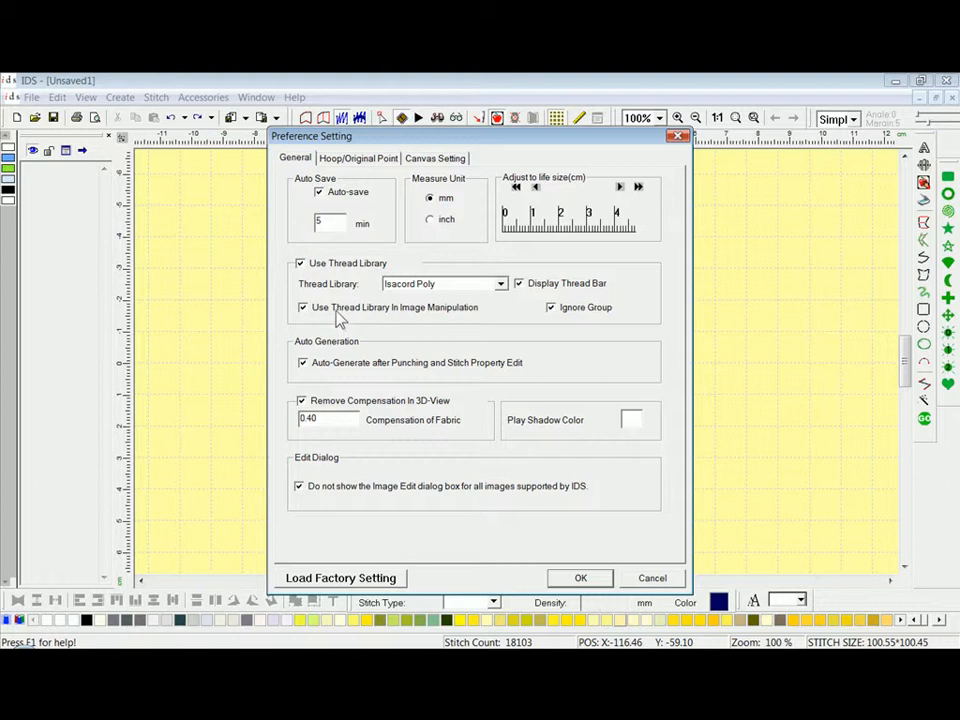
Select Madeira Poly as the thread library in the general preferences.
left_click(501, 285)
scroll(505, 322, "down", 2)
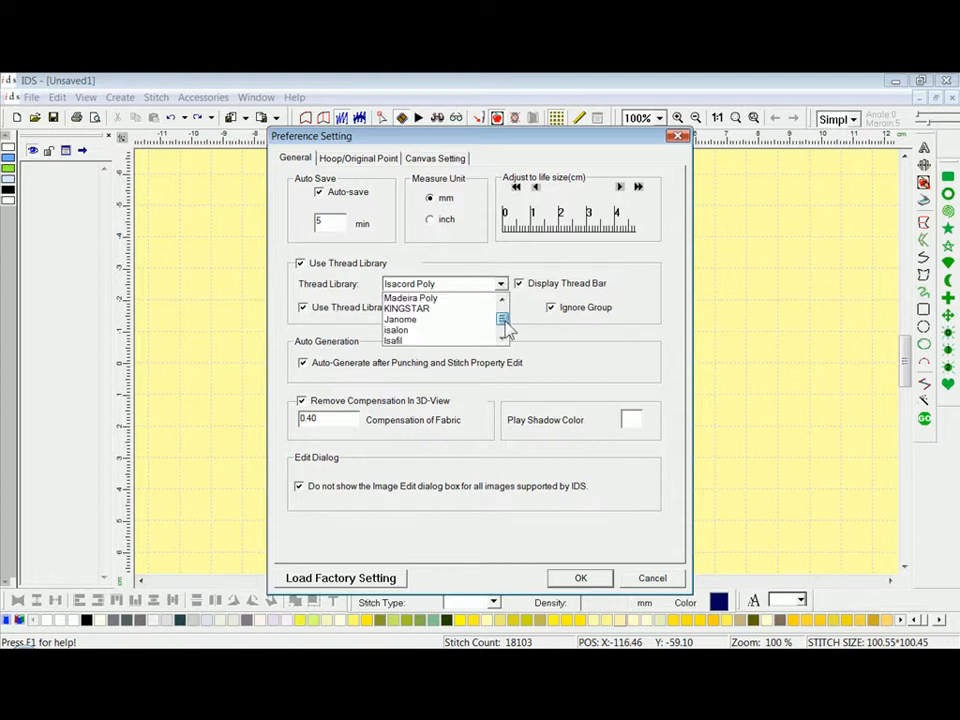
left_click(455, 298)
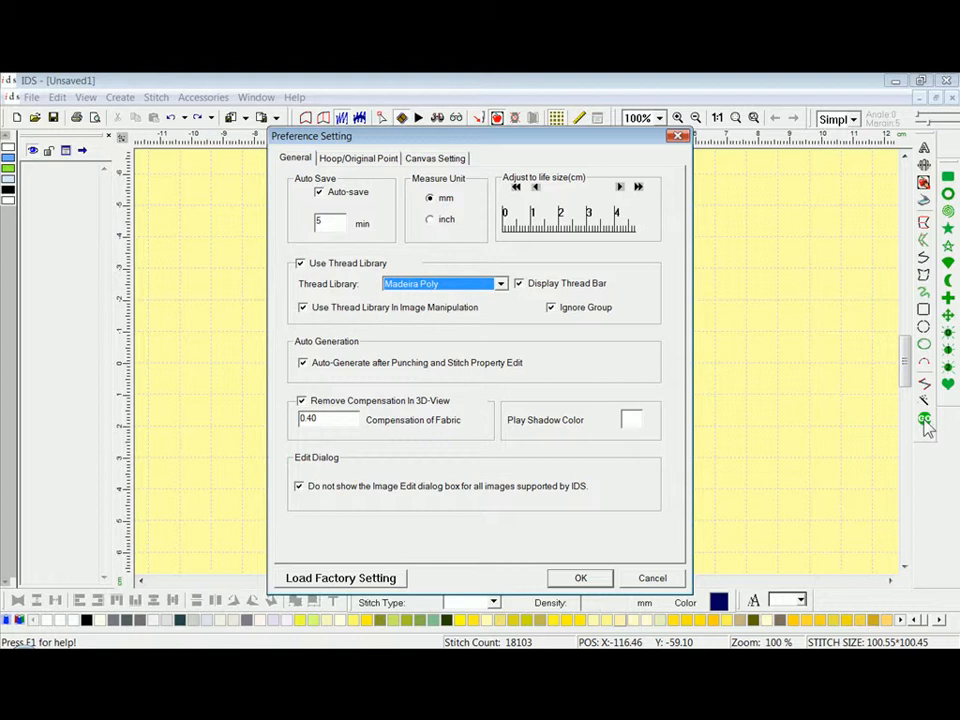
Replace the decimals of the Compensation of Fabric value with 2.
left_click(345, 420)
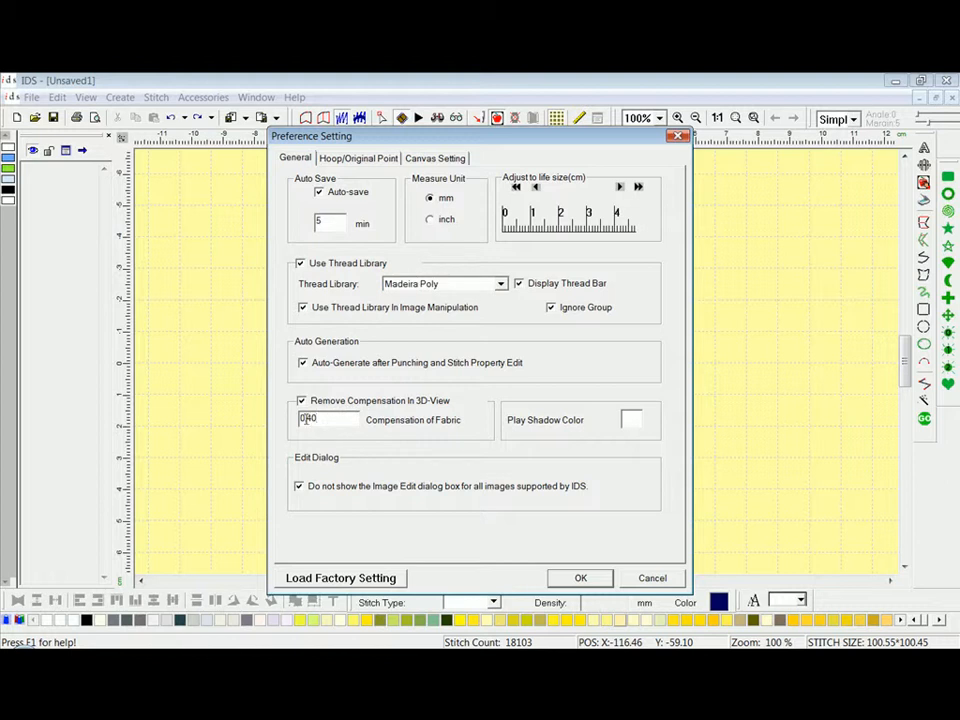
left_click_drag(306, 418, 320, 419)
type("2")
Define a fully circular custom hoop 150 mm wide with a 1:1 aspect ratio, and release the ratio lock.
left_click(350, 160)
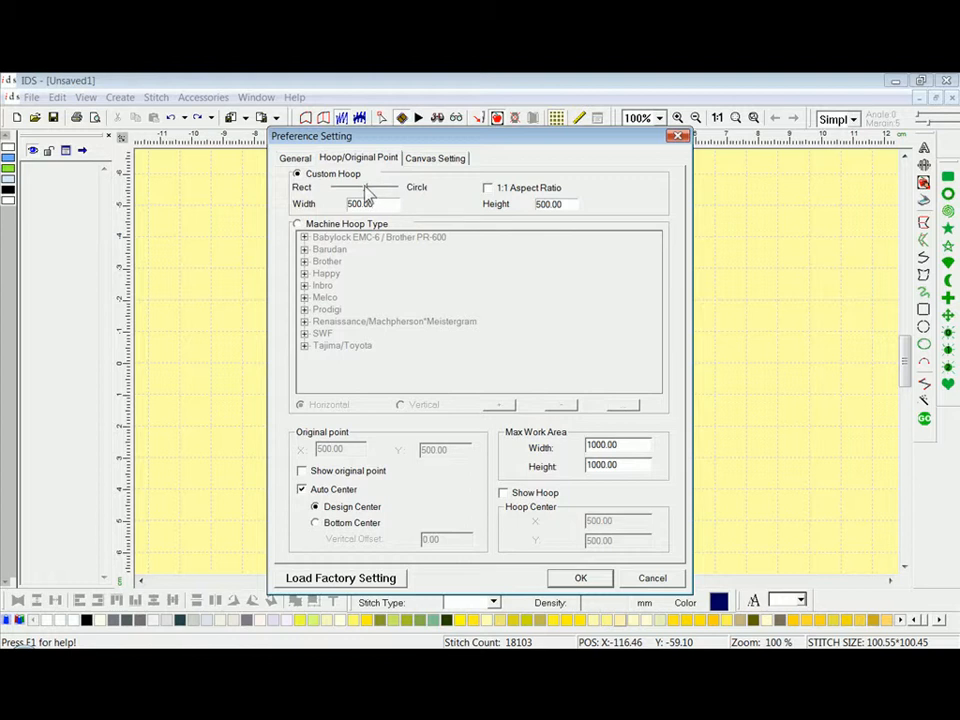
left_click_drag(366, 191, 332, 191)
left_click_drag(336, 193, 407, 200)
left_click(488, 188)
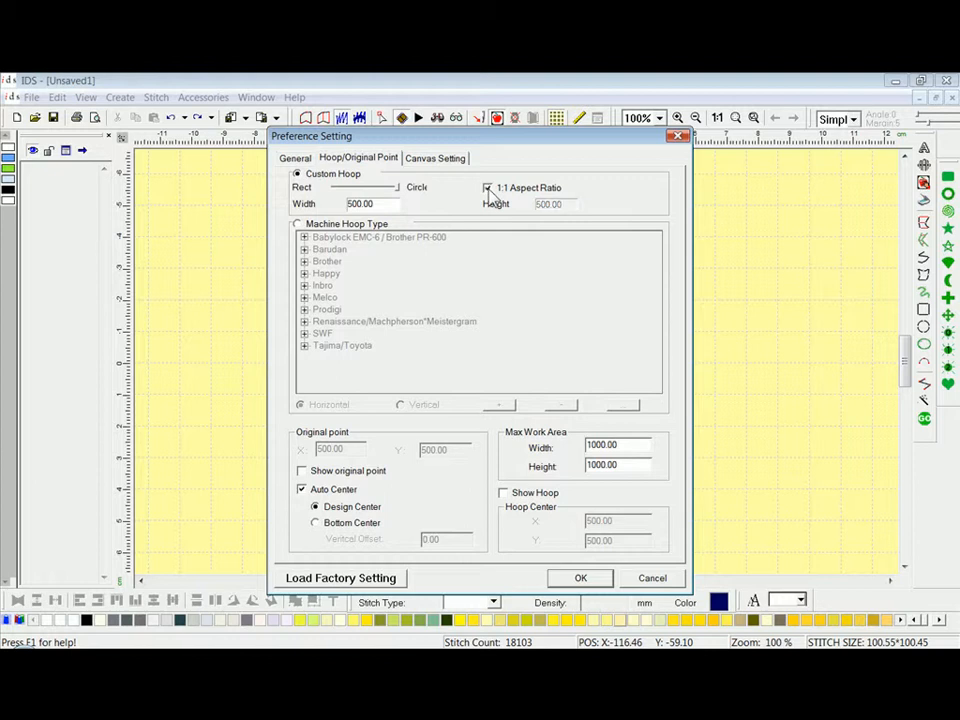
double_click(350, 204)
type("150")
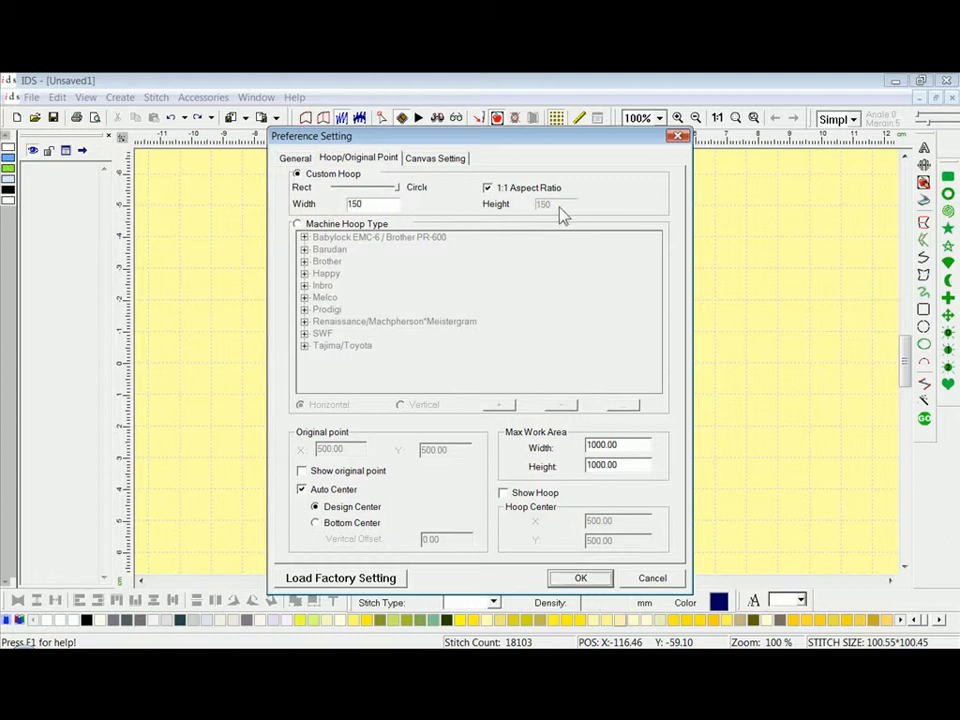
left_click(489, 190)
left_click(489, 190)
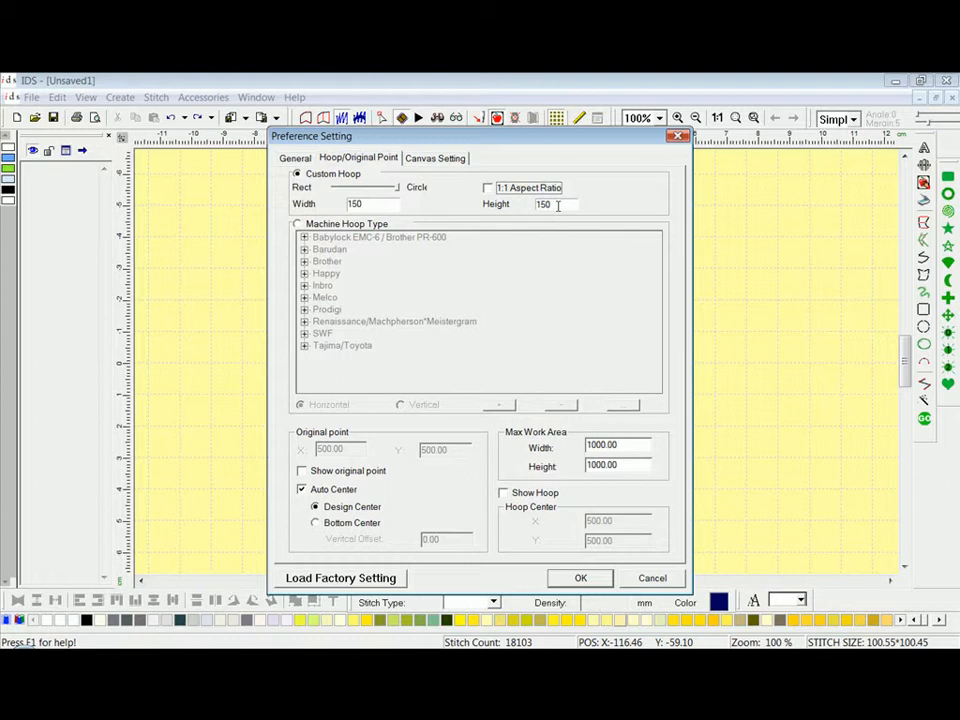
Switch from the custom hoop to machine hoop types and expand the circular hoops of the Prodigi brand.
left_click(298, 225)
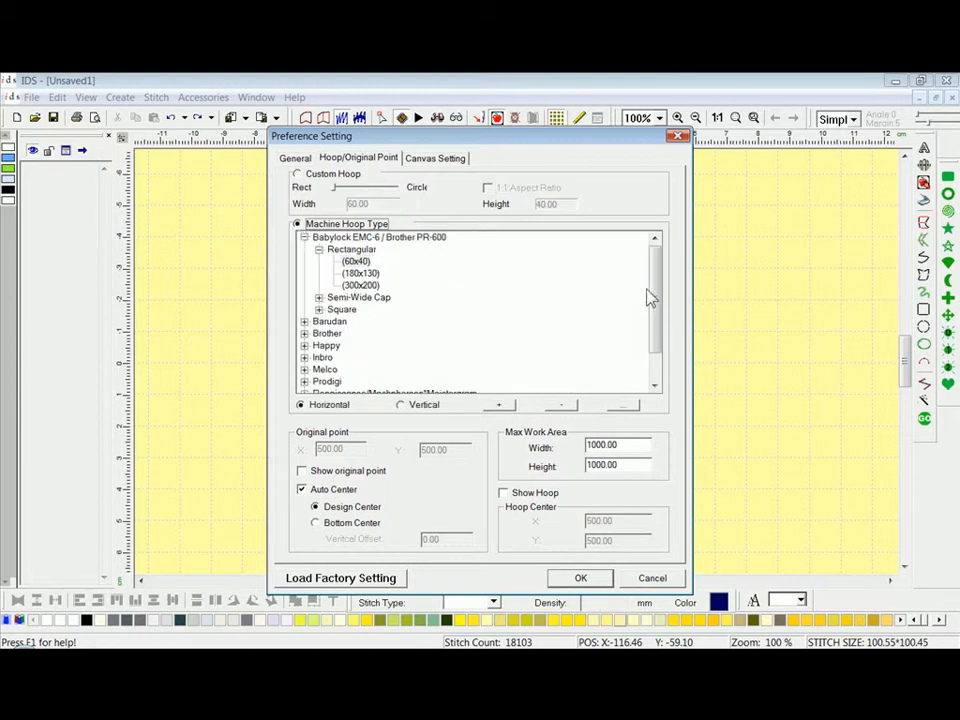
left_click_drag(660, 282, 662, 324)
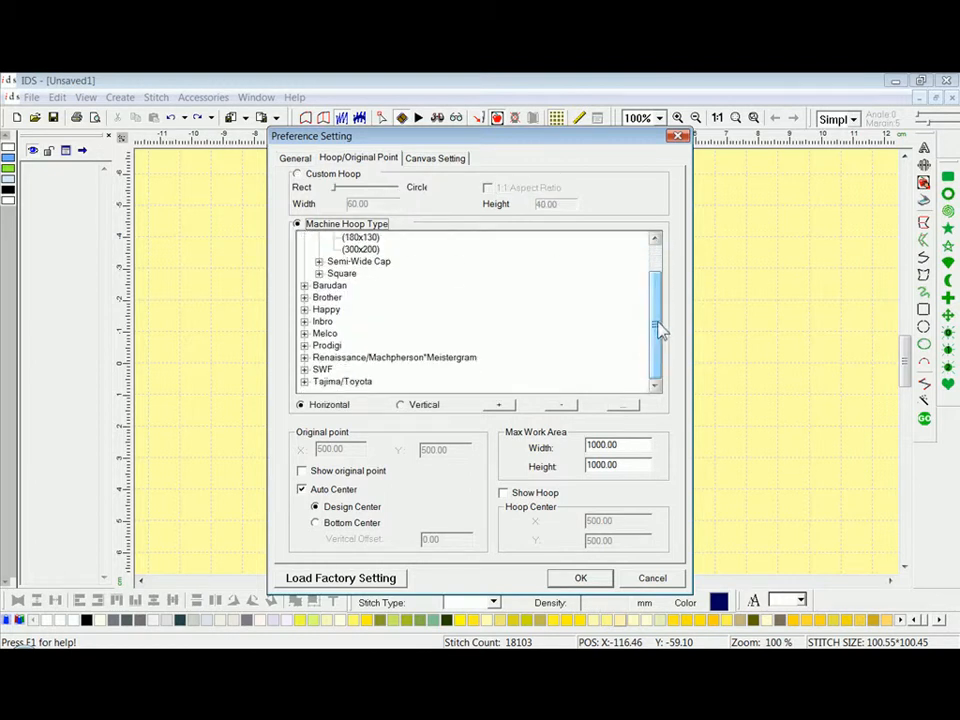
left_click(304, 346)
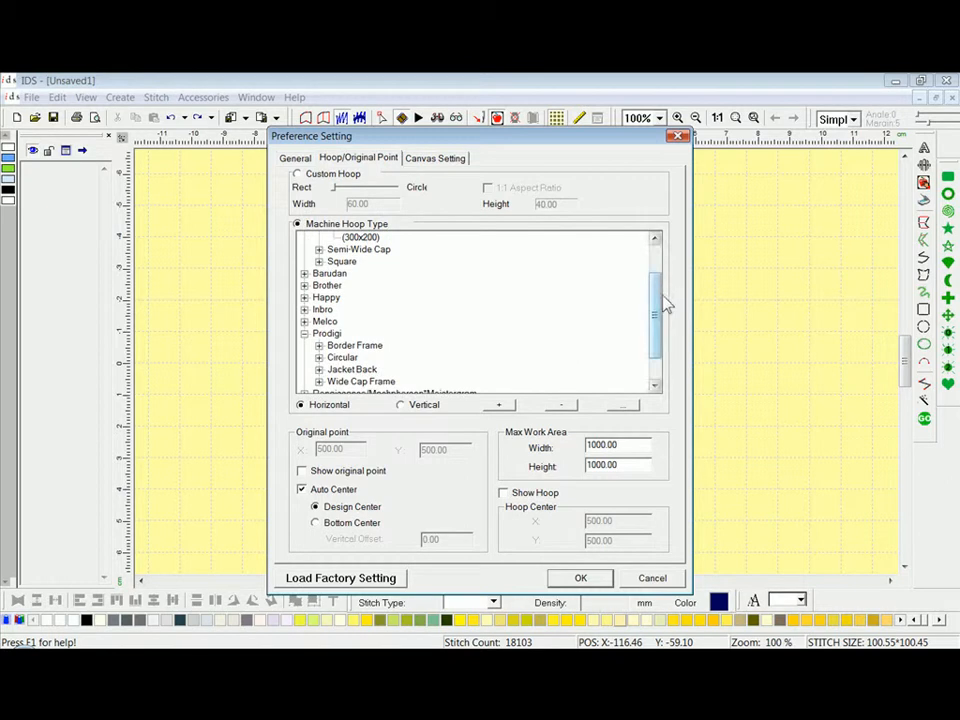
left_click_drag(657, 305, 658, 343)
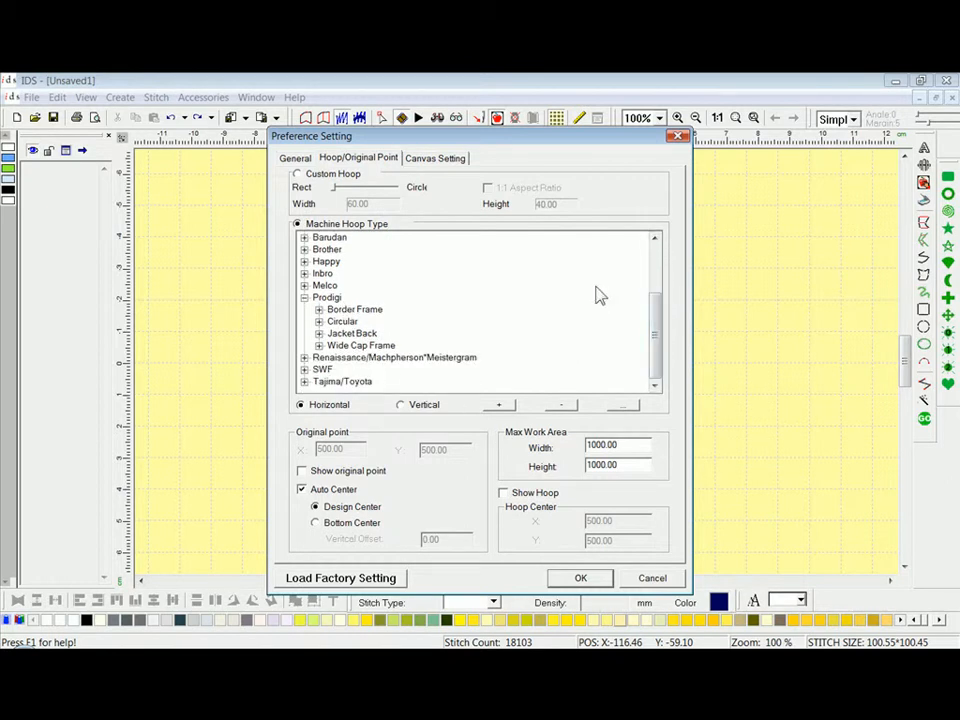
left_click(320, 323)
left_click_drag(660, 317, 658, 336)
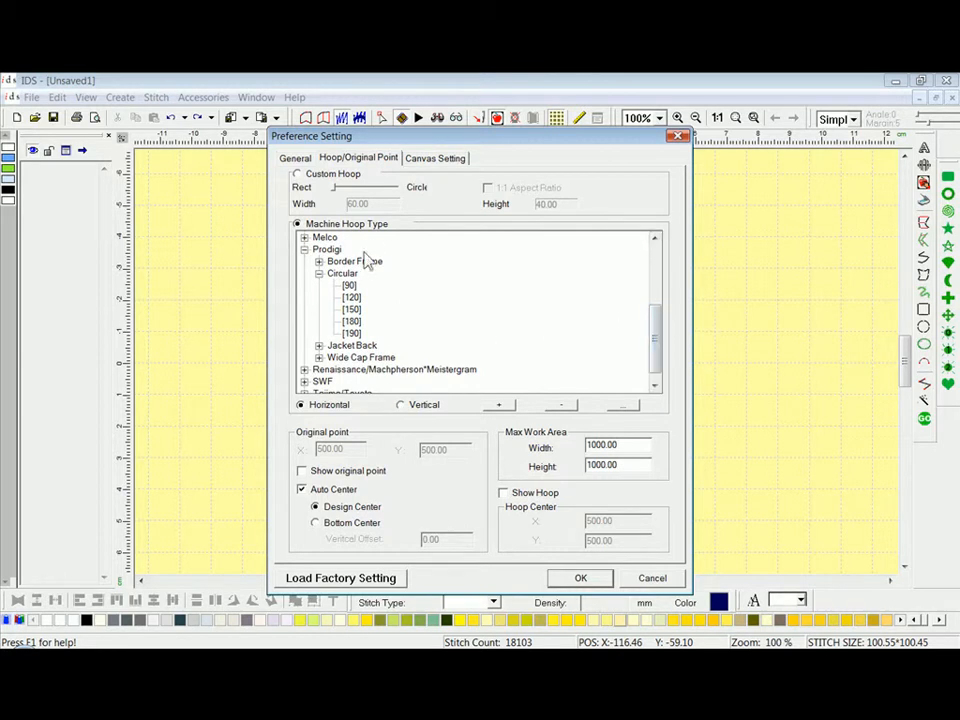
Start a new Prodigi machine hoop with the type name Oval and the display name 90x40.
left_click(330, 250)
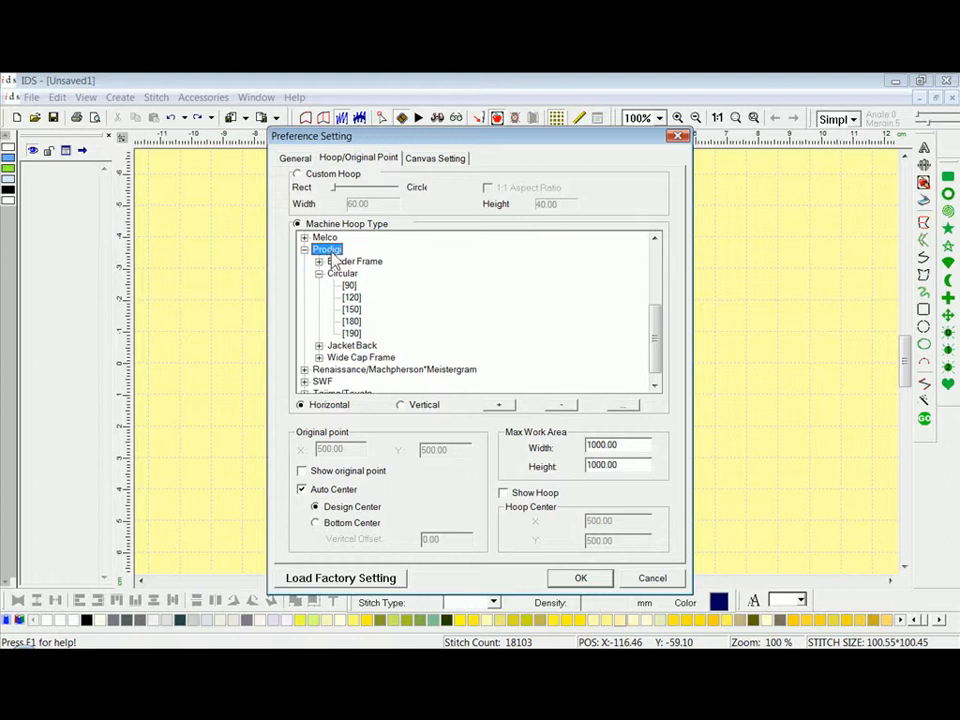
left_click(498, 405)
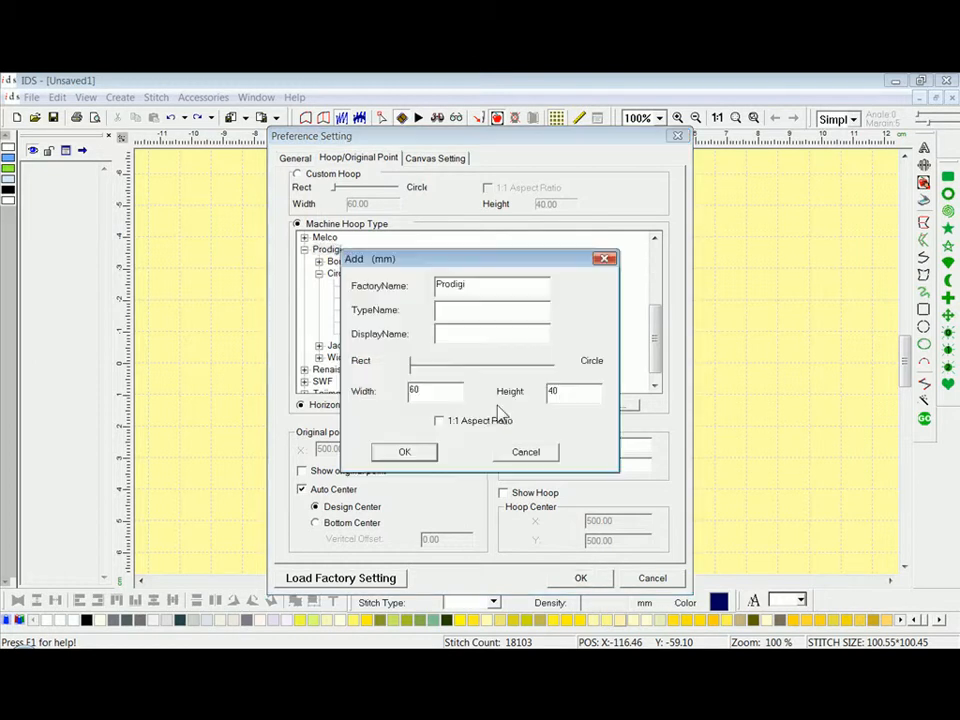
left_click(450, 313)
type("0val")
type("90")
type("x40")
Make the new hoop's shape fully circular, set its width to 40 mm and height to 90 mm, and add it.
left_click_drag(411, 368, 565, 378)
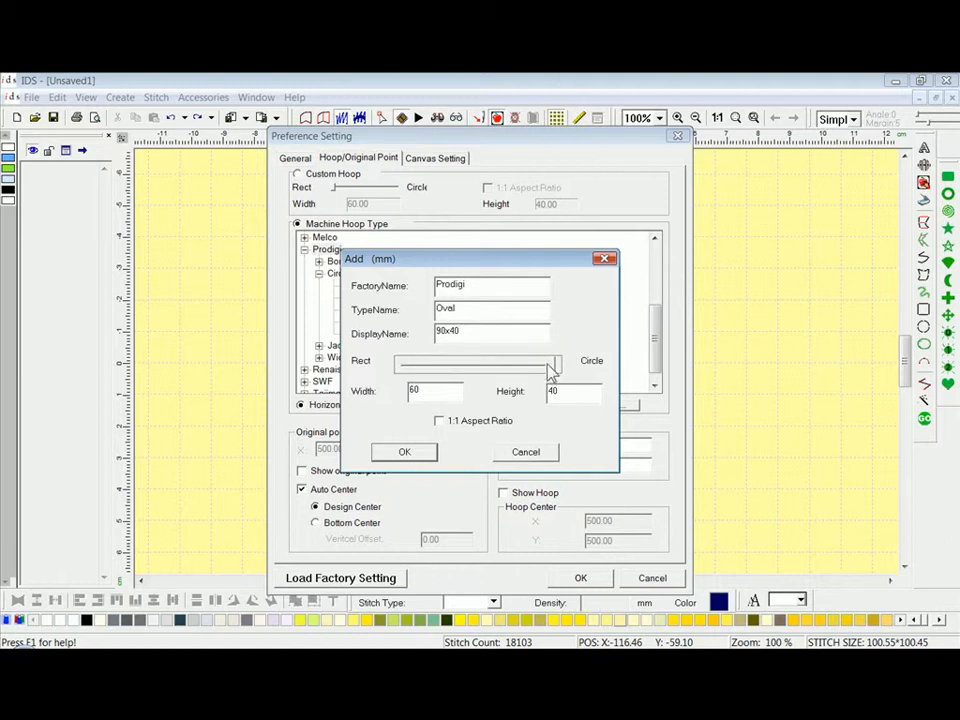
left_click_drag(426, 391, 362, 390)
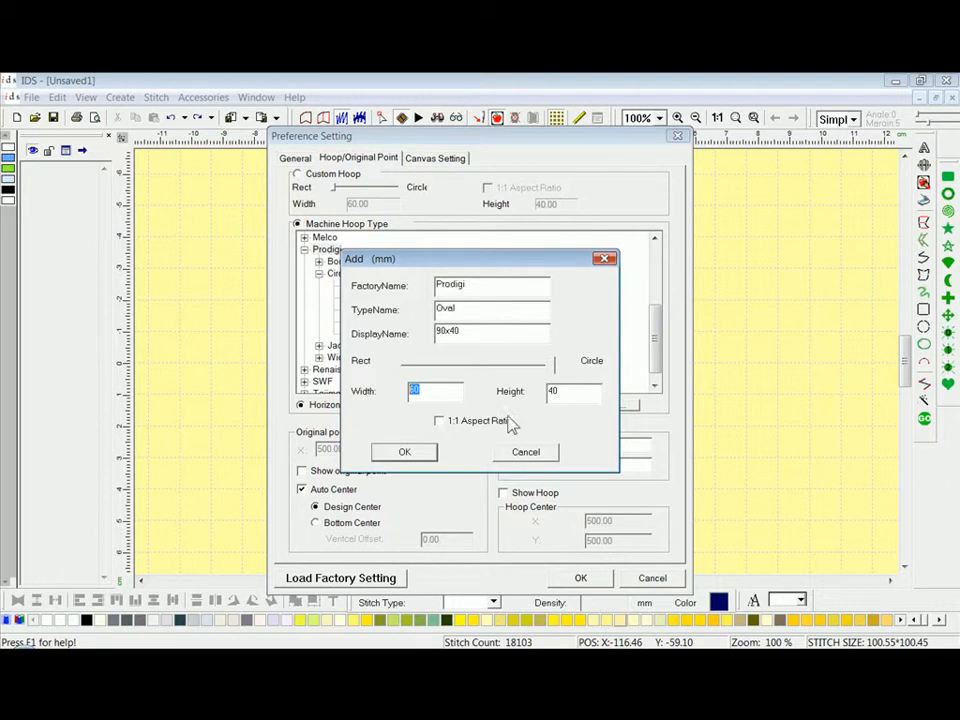
type("40")
left_click_drag(565, 392, 543, 393)
type("90")
left_click(398, 452)
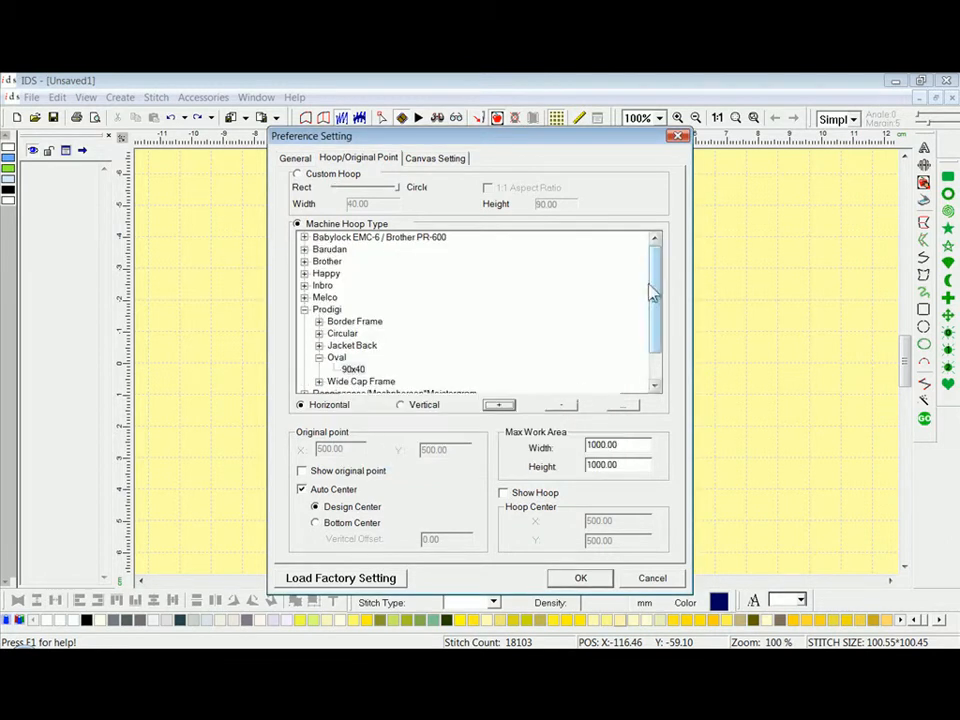
left_click_drag(652, 292, 657, 333)
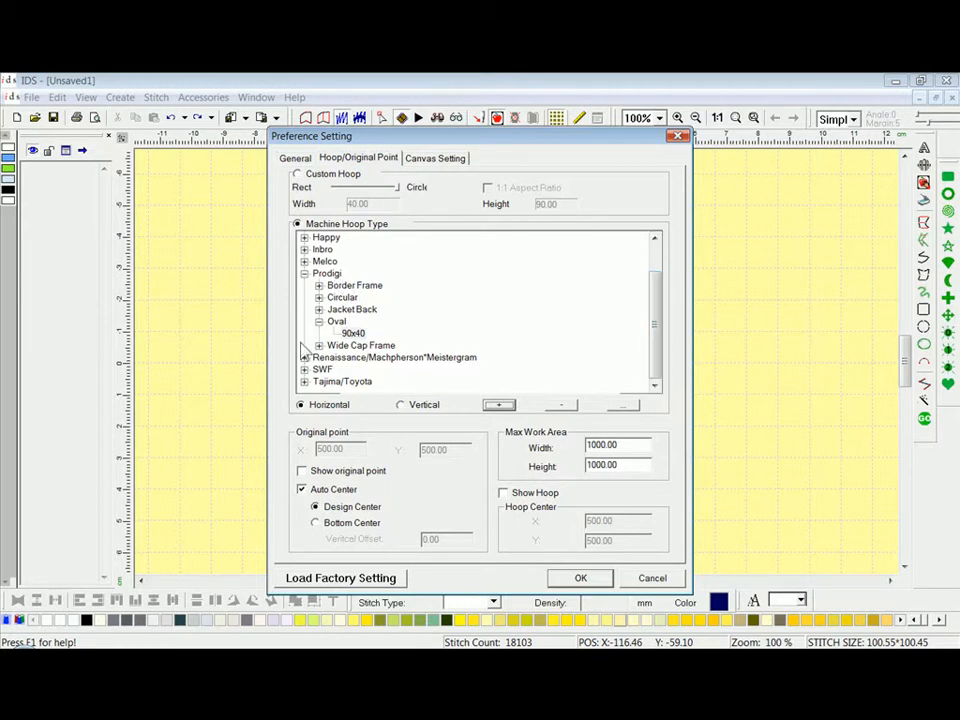
left_click(352, 311)
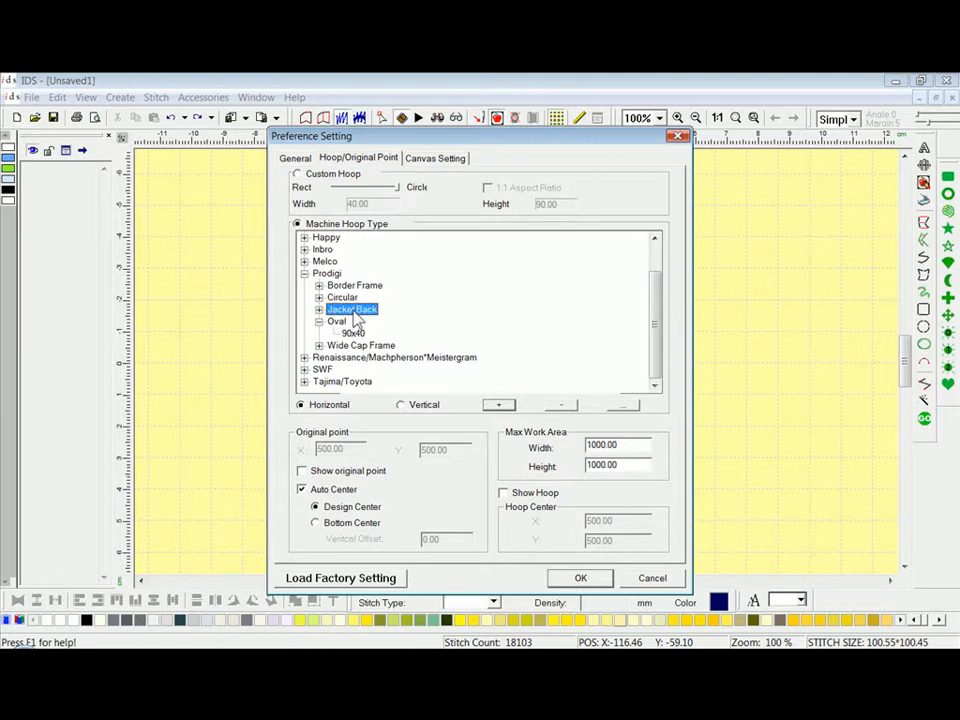
left_click(500, 404)
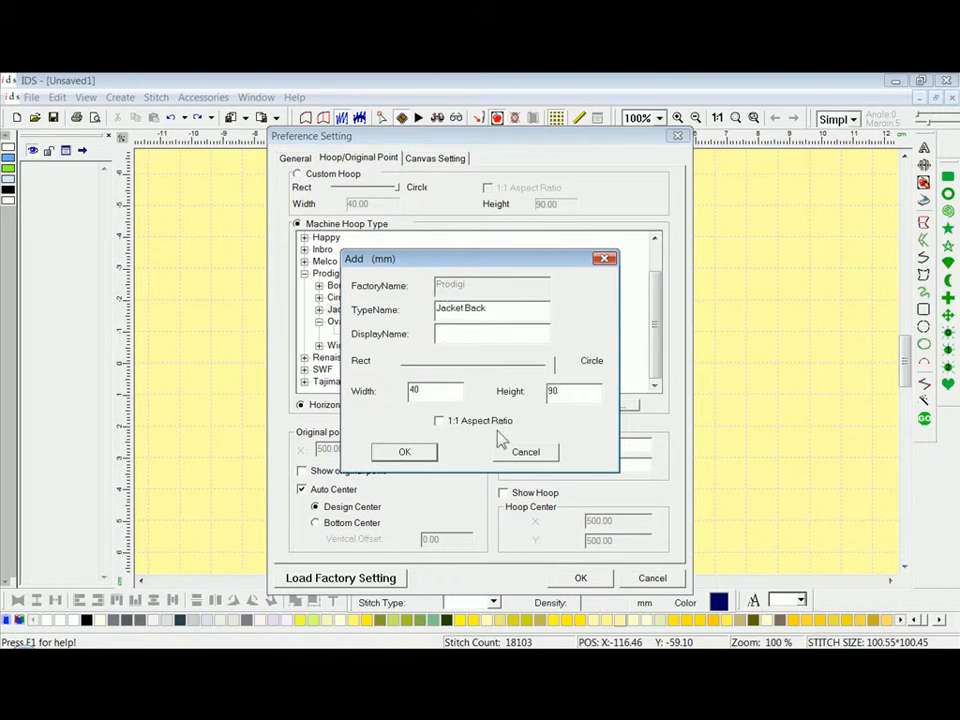
left_click(537, 456)
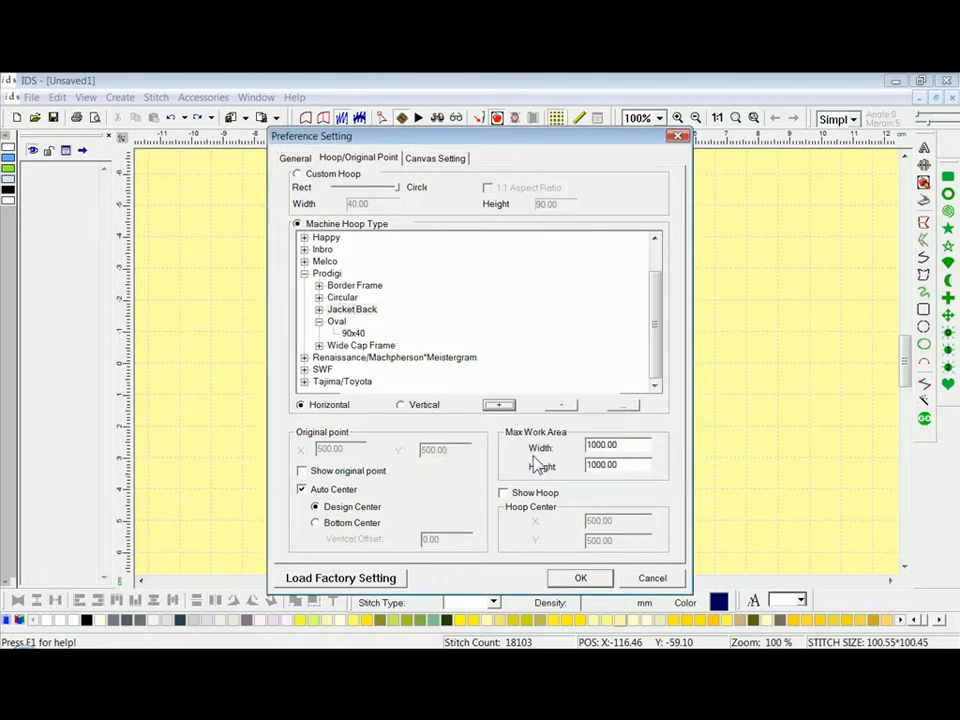
Delete the Oval hoop type from the Prodigi machine hoops.
left_click(356, 333)
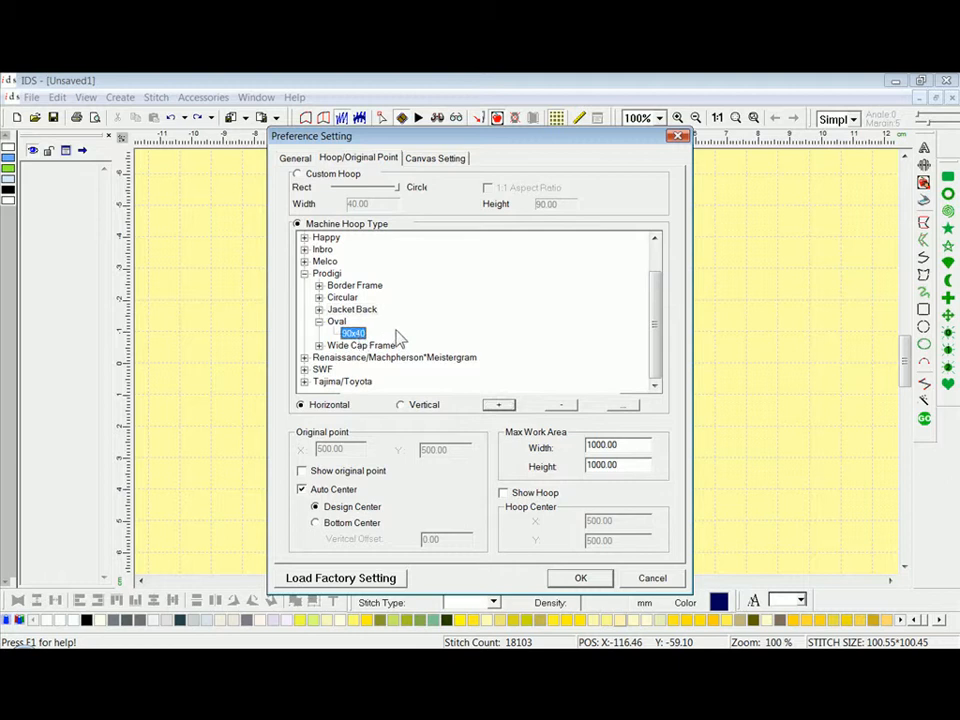
left_click(340, 324)
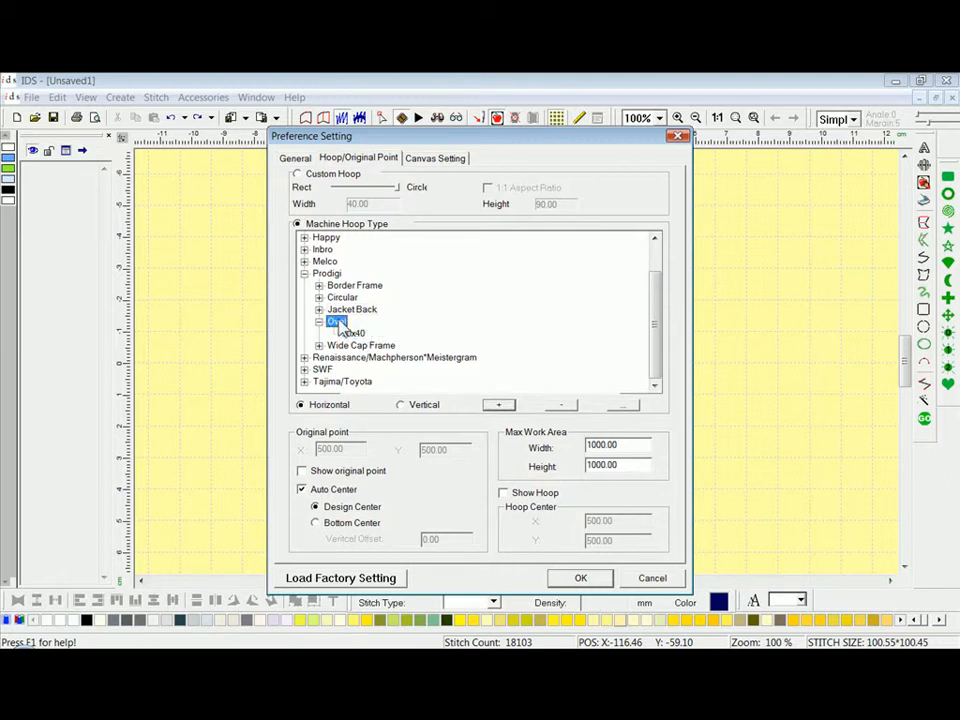
left_click(568, 406)
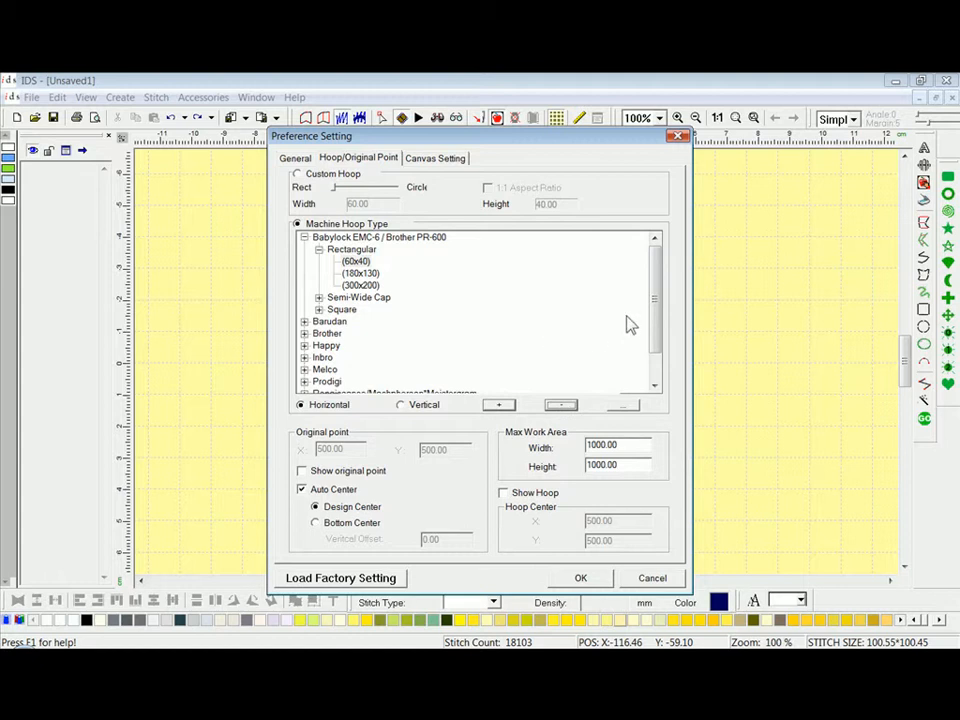
Edit Prodigi's 300x300 Jacket Back hoop so its shape is about a third of the way from rectangle to circle.
left_click_drag(660, 298, 671, 334)
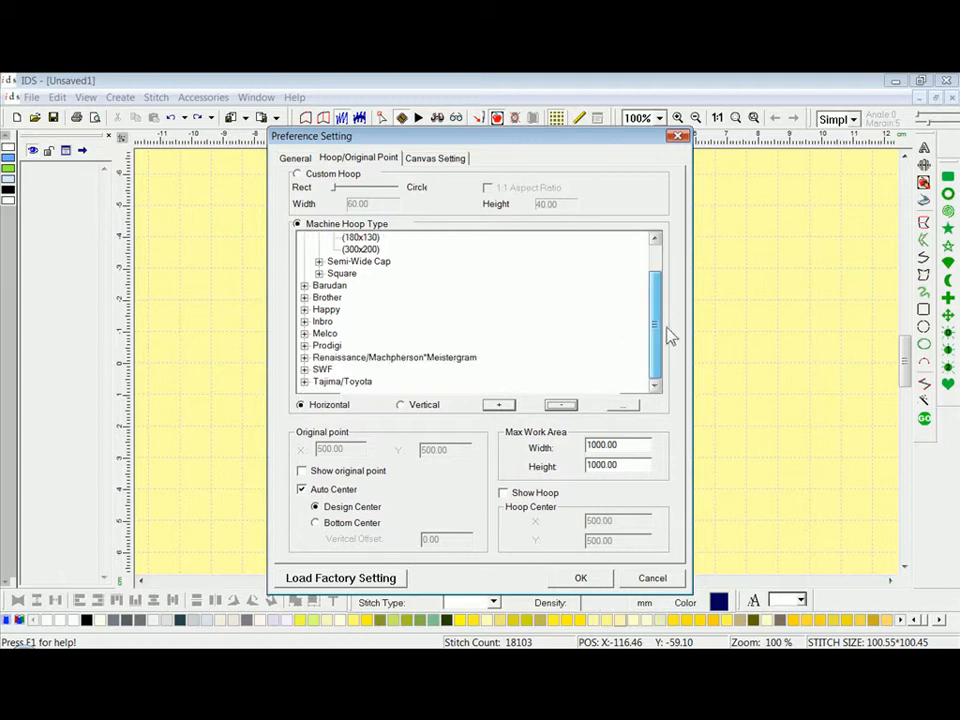
double_click(322, 345)
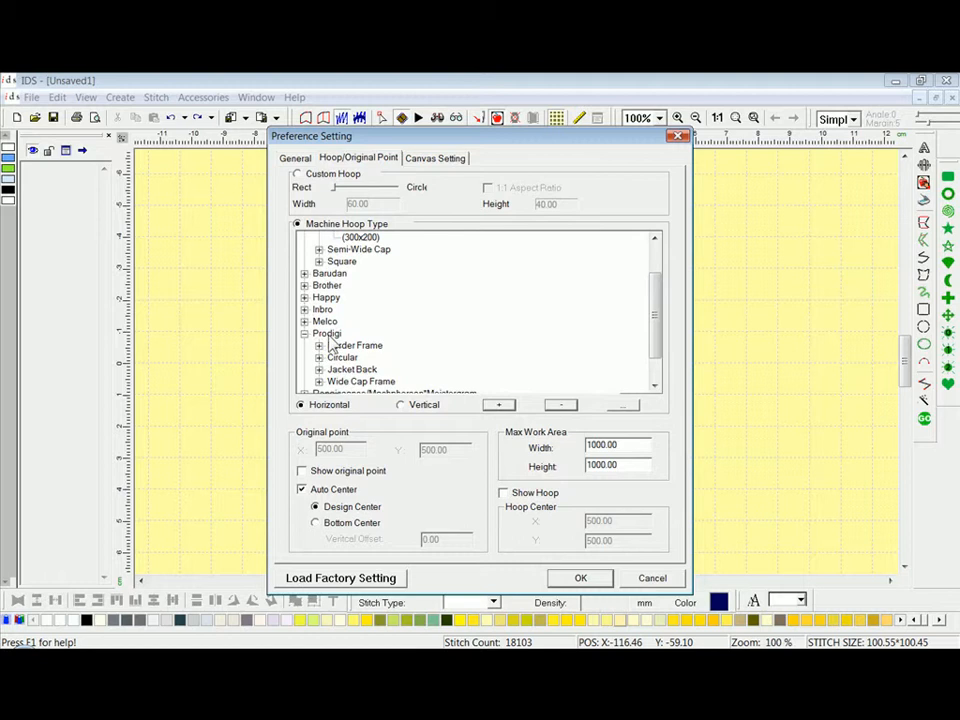
left_click(318, 369)
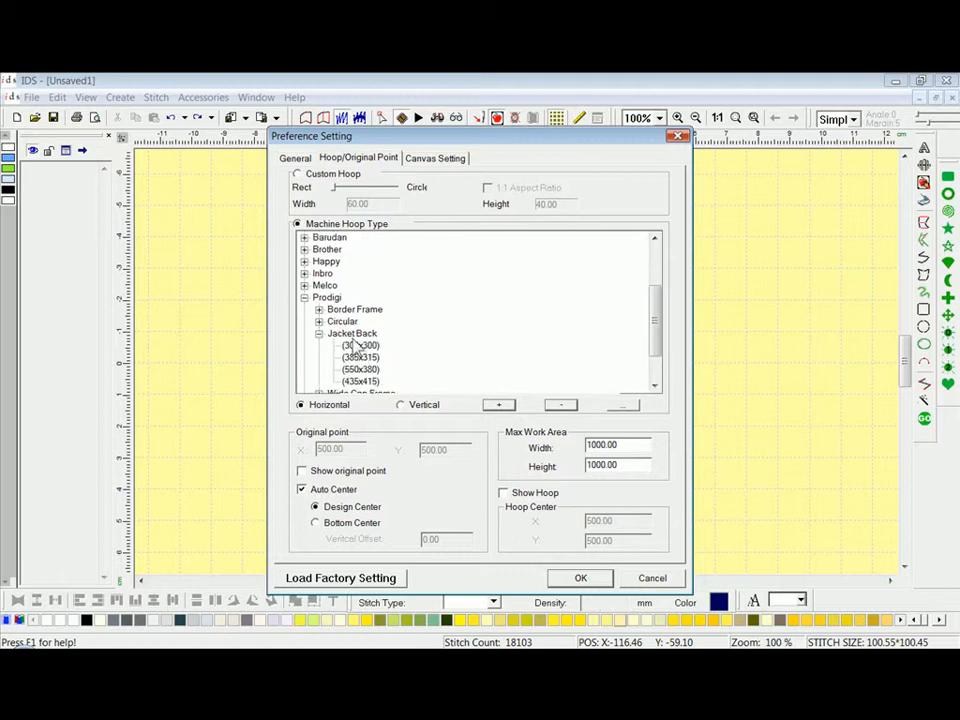
left_click(358, 346)
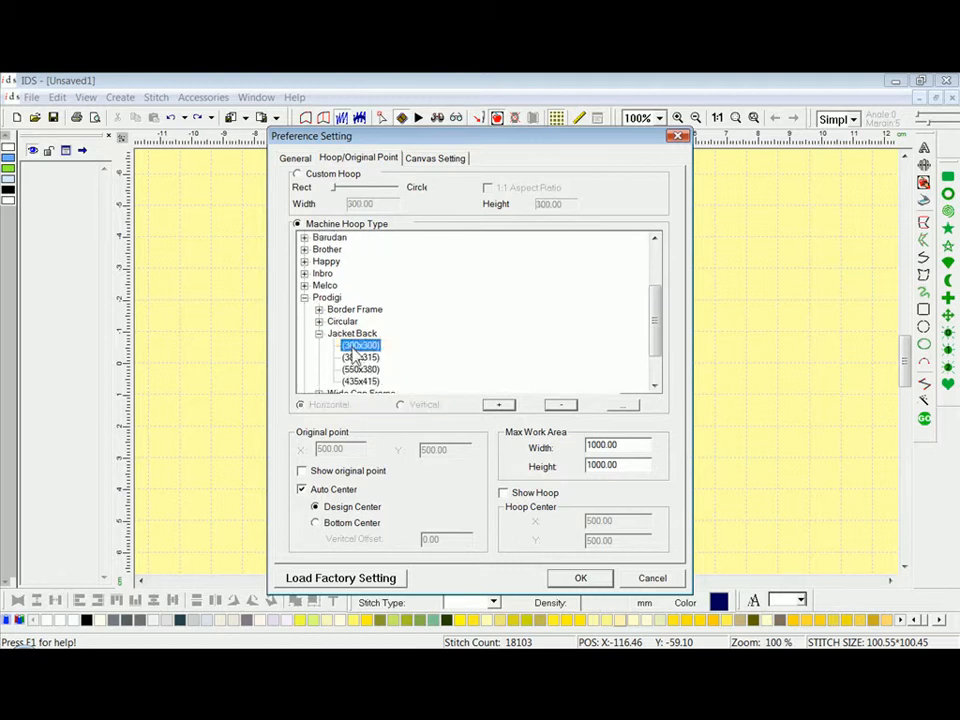
left_click(632, 405)
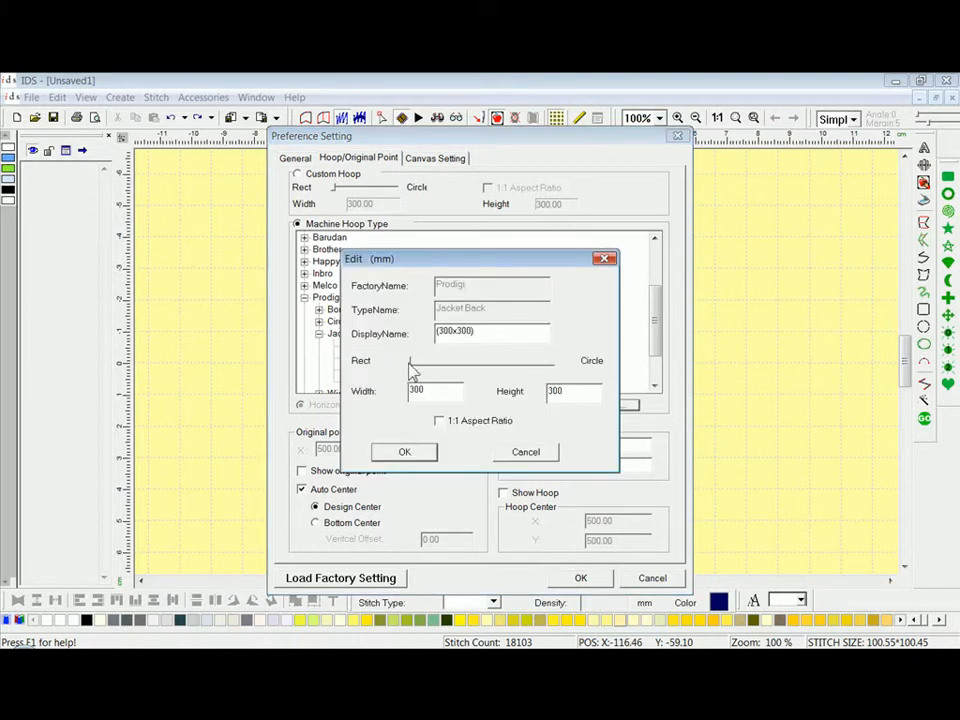
left_click_drag(421, 372, 454, 366)
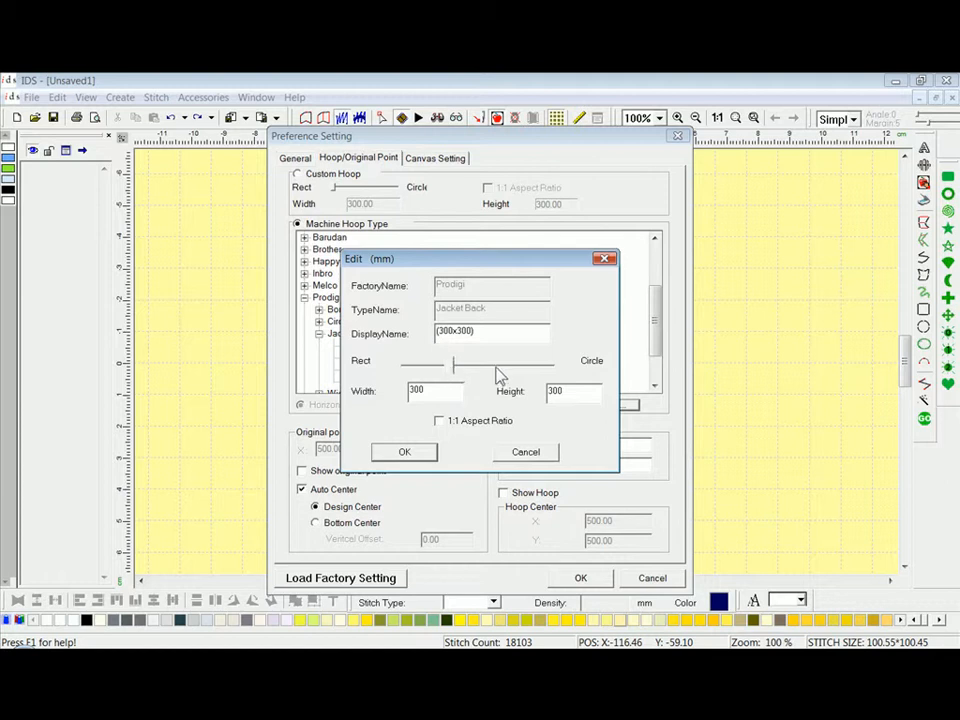
left_click(419, 453)
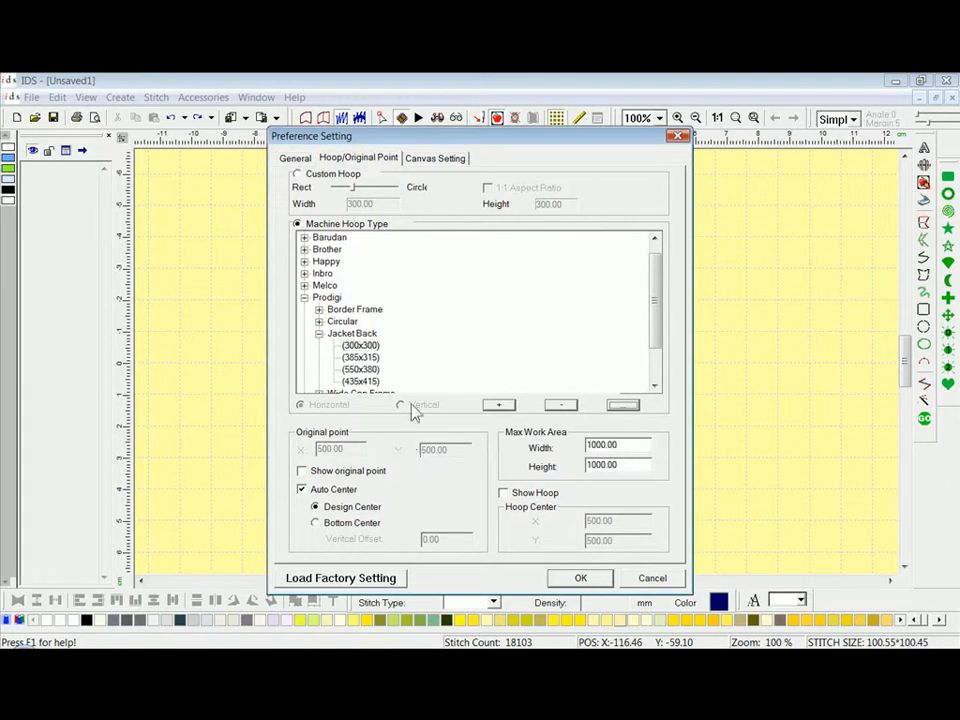
Check the saved shape setting of Prodigi's 300x300 Jacket Back hoop.
left_click(377, 347)
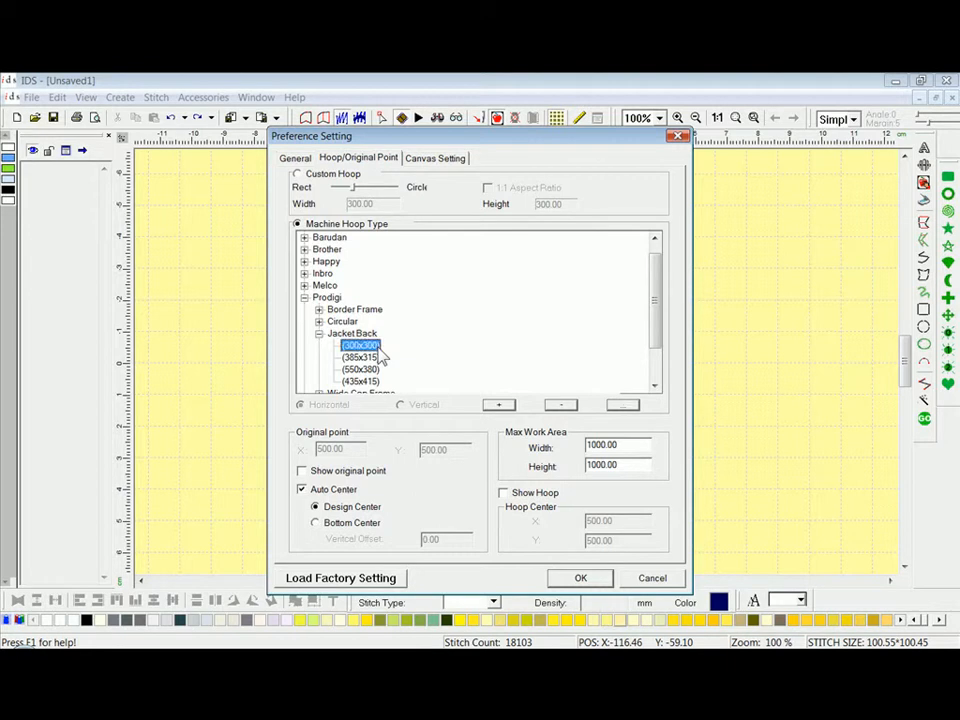
left_click(622, 405)
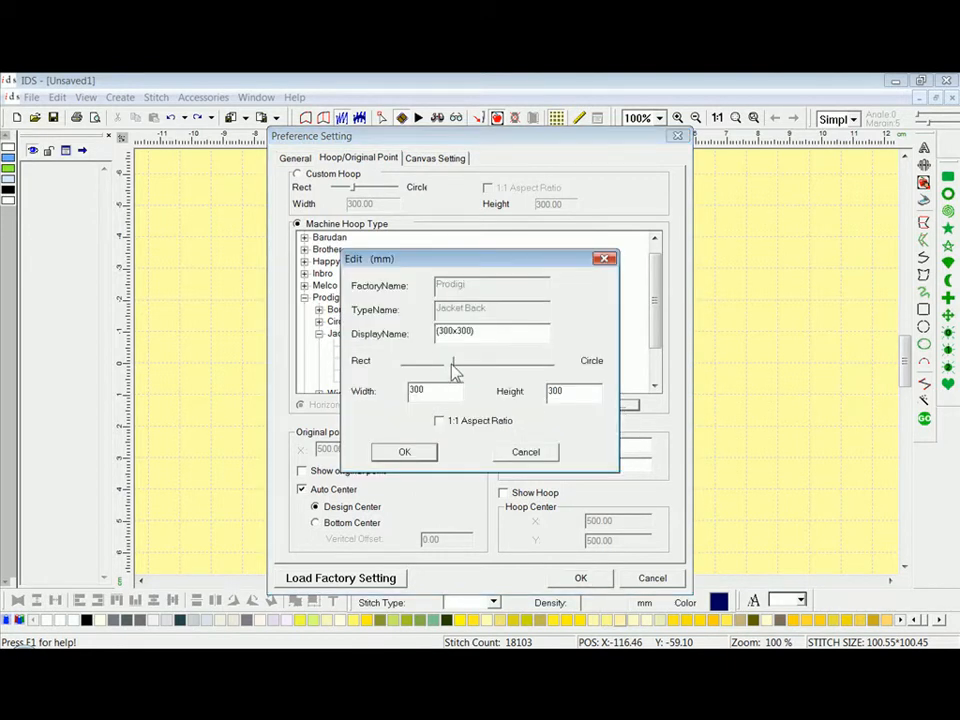
left_click(420, 453)
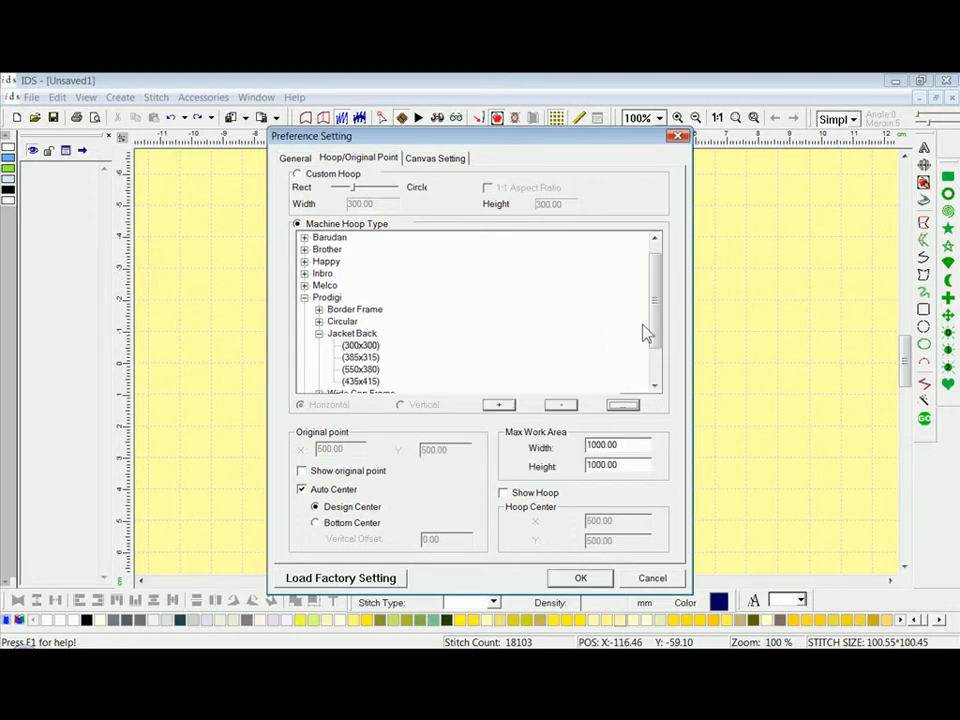
left_click_drag(658, 321, 673, 368)
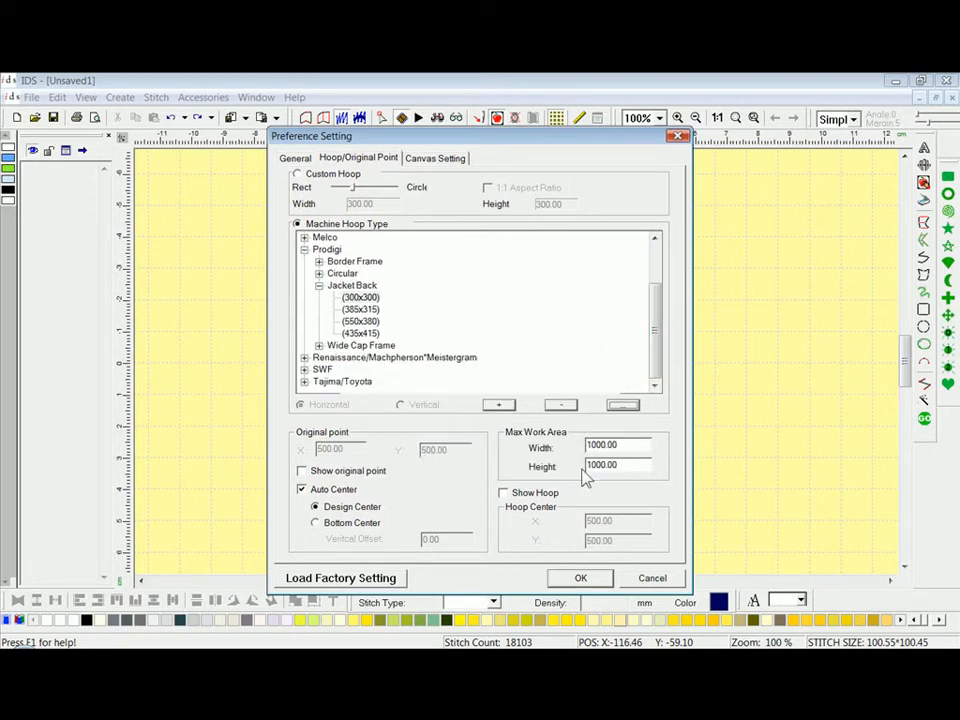
Turn on the display of the hoop and of the original point.
left_click(504, 493)
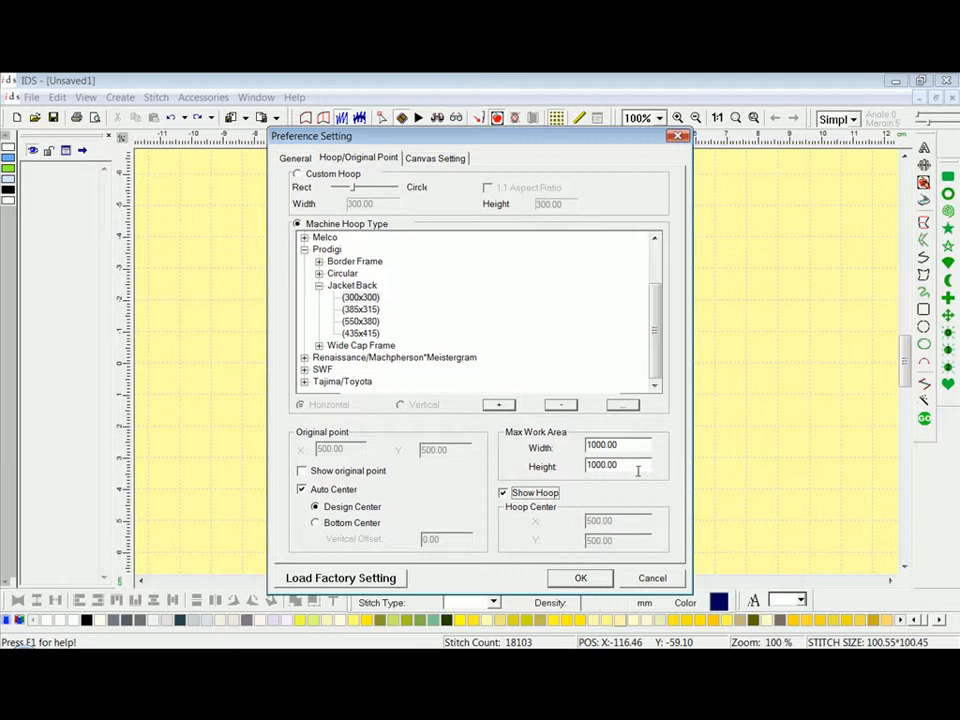
left_click(303, 471)
Choose the light grey basic color for the canvas background and open the custom color definition.
left_click(440, 160)
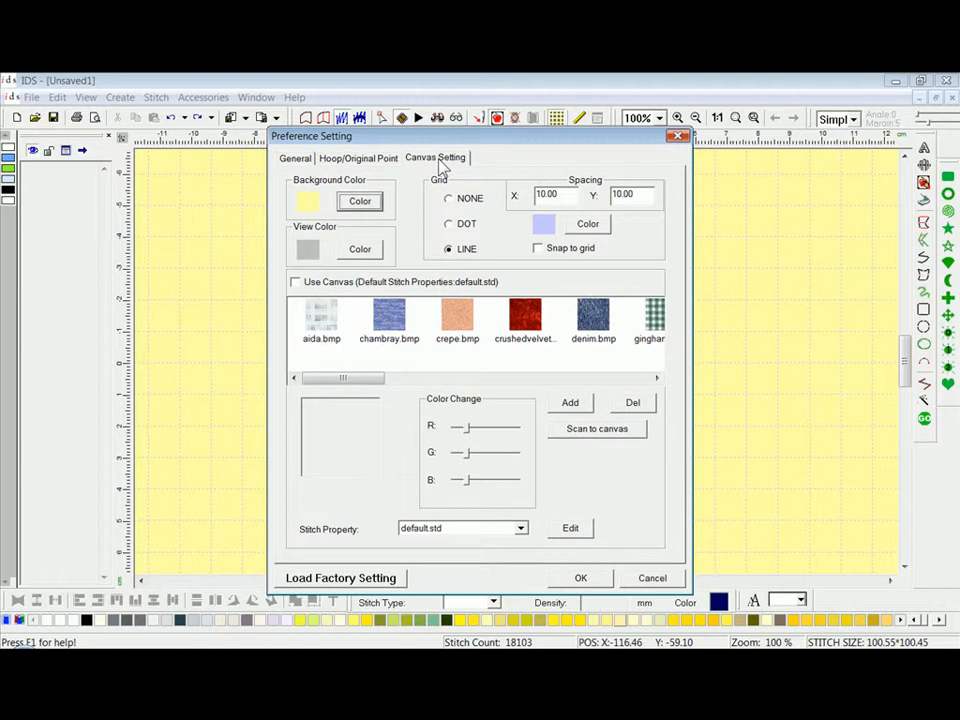
left_click(359, 203)
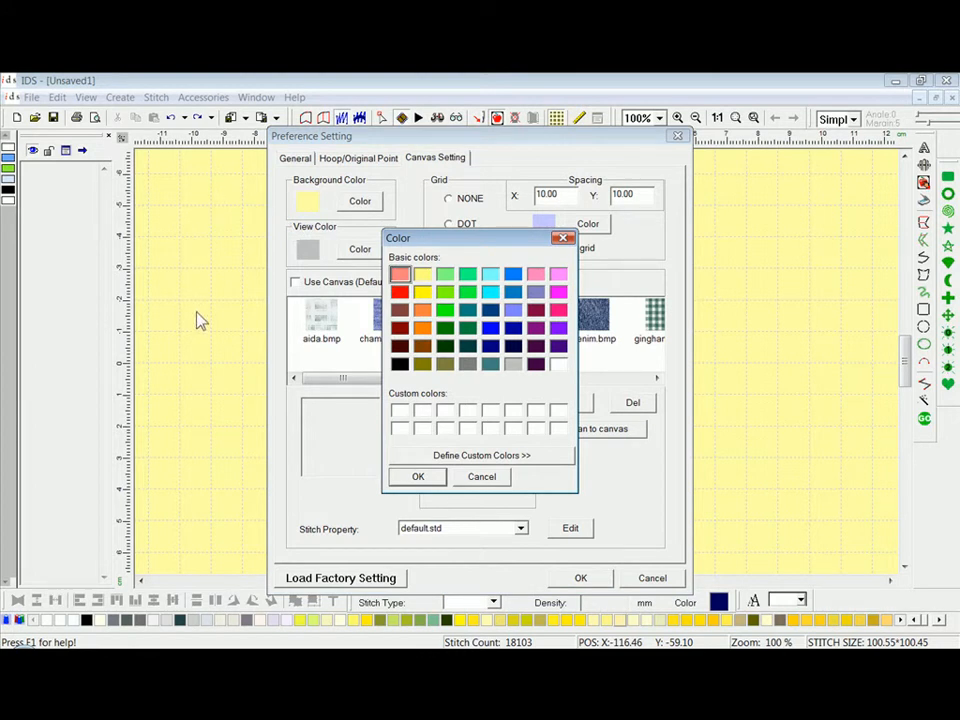
left_click(512, 365)
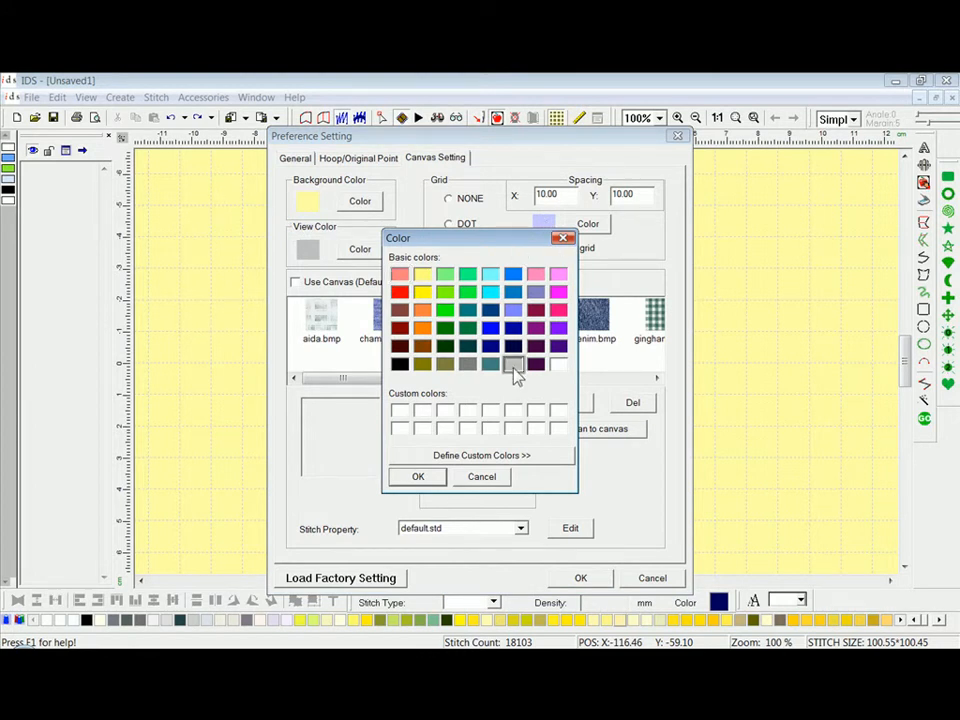
left_click(477, 456)
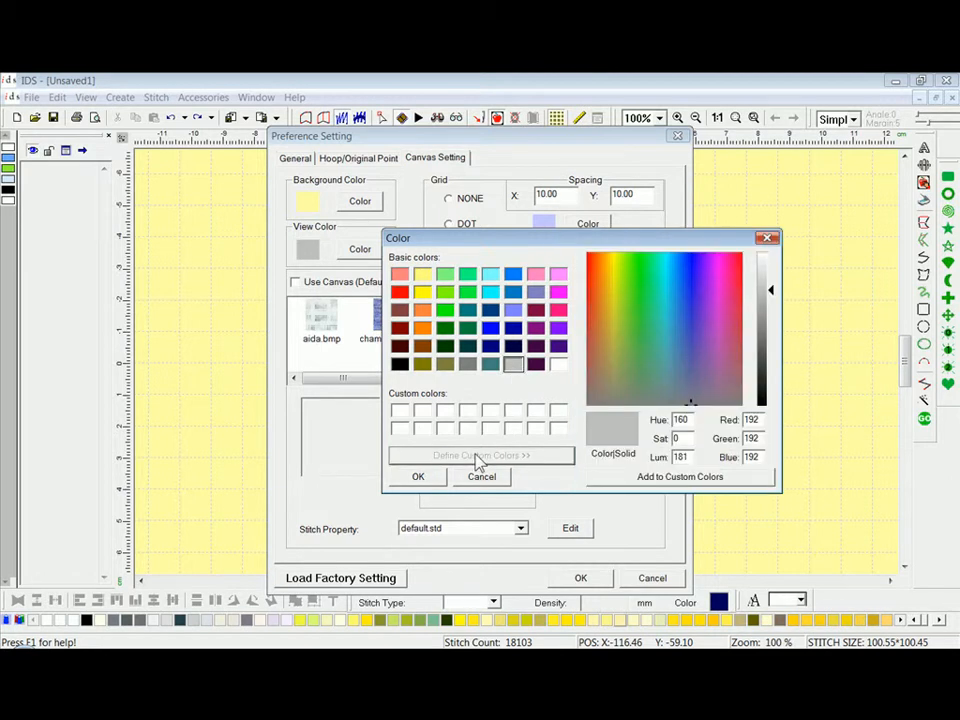
Try custom shades and a different luminosity for the background, and return to the light grey basic color.
left_click(642, 280)
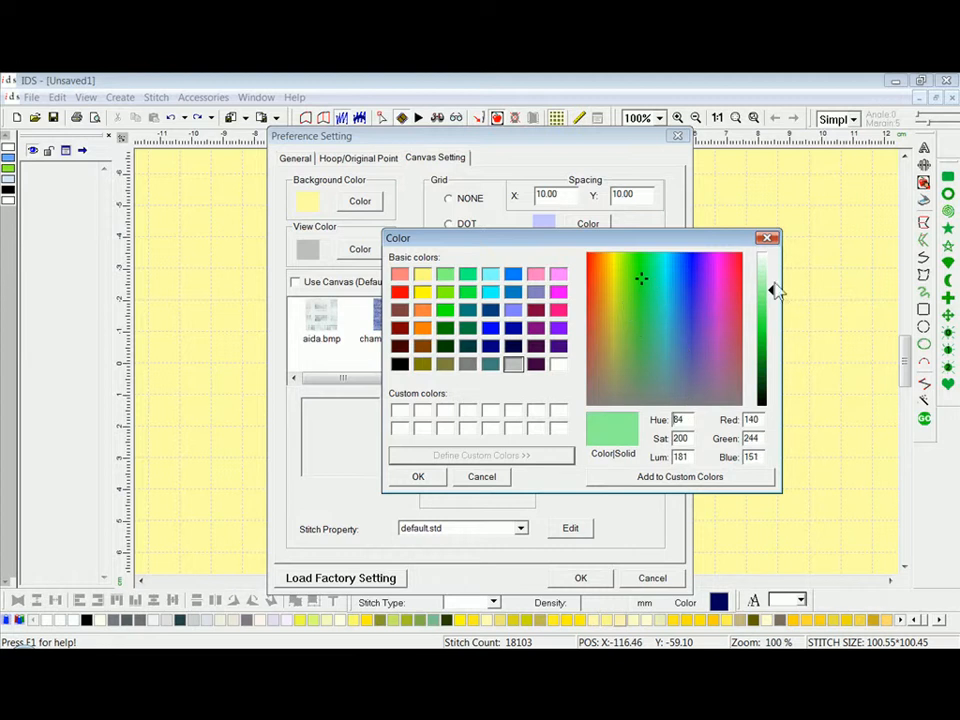
mouse_move(776, 290)
left_mouse_down()
mouse_move(774, 276)
mouse_move(776, 324)
left_mouse_up()
left_click(675, 354)
left_click(513, 365)
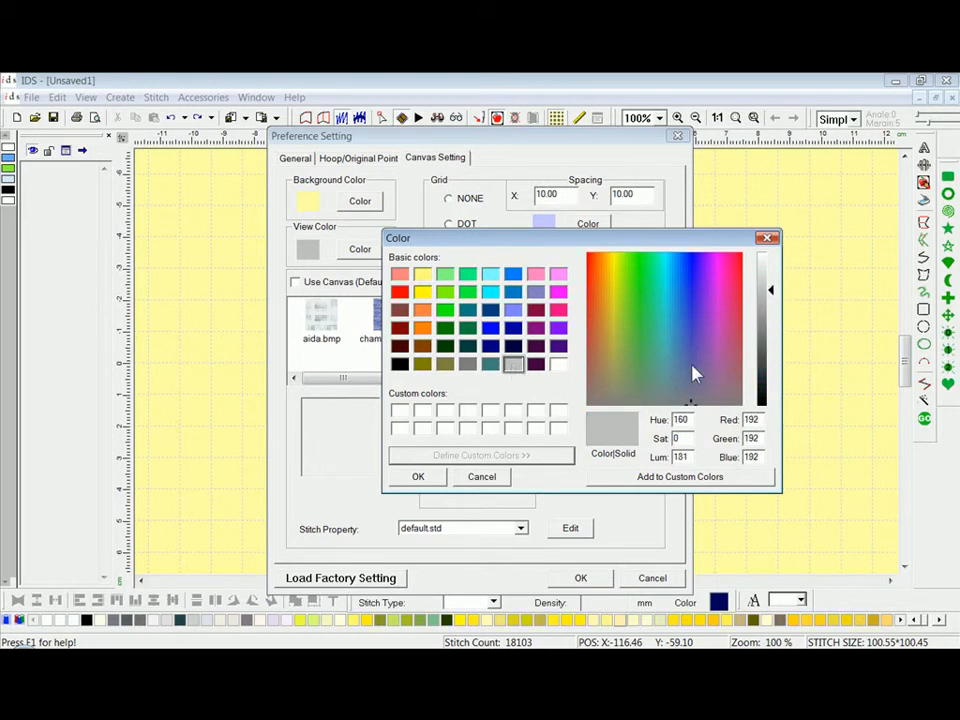
Lighten the grey to luminosity 212 (RGB 225, 225, 225) and apply it as the canvas background color.
left_click_drag(773, 291, 776, 274)
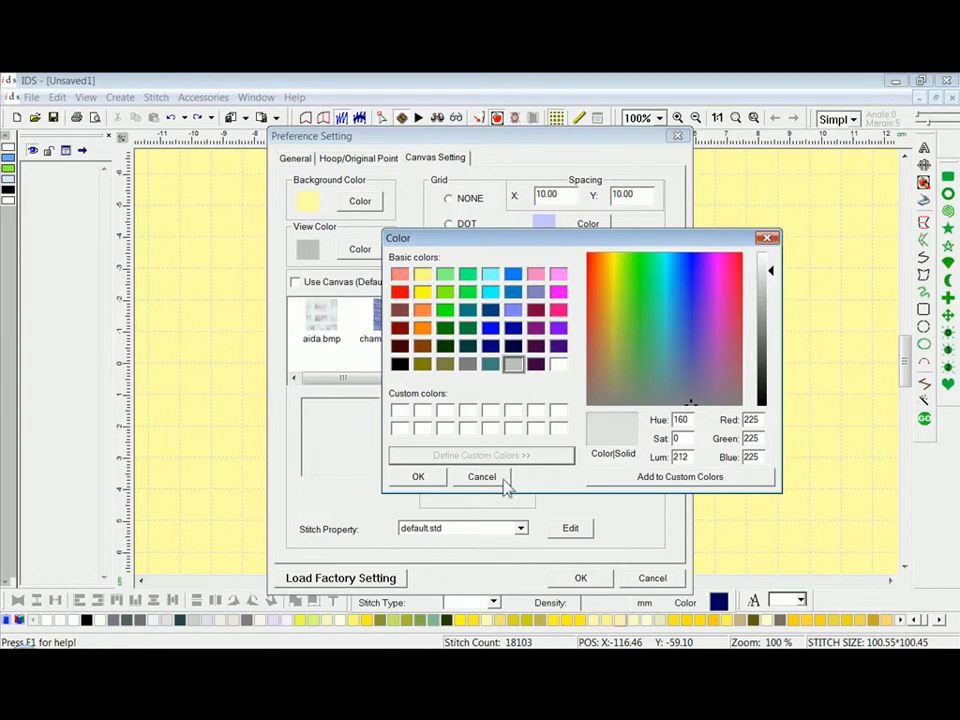
left_click(430, 481)
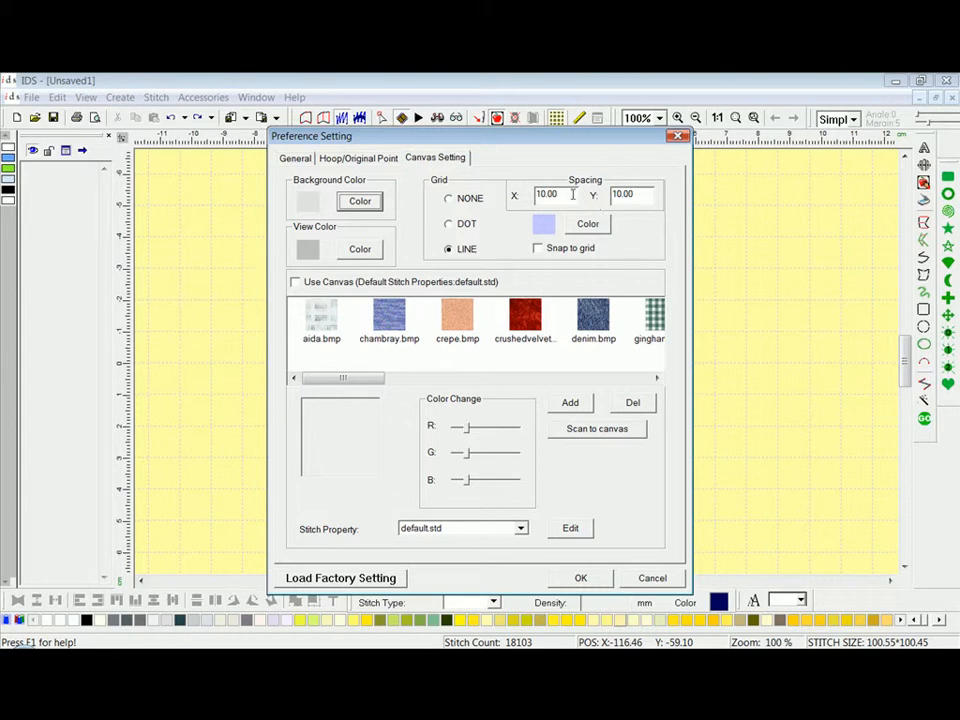
Set the grid spacing to 12.7 in both X and Y and change the grid color to white.
left_click_drag(560, 194, 515, 205)
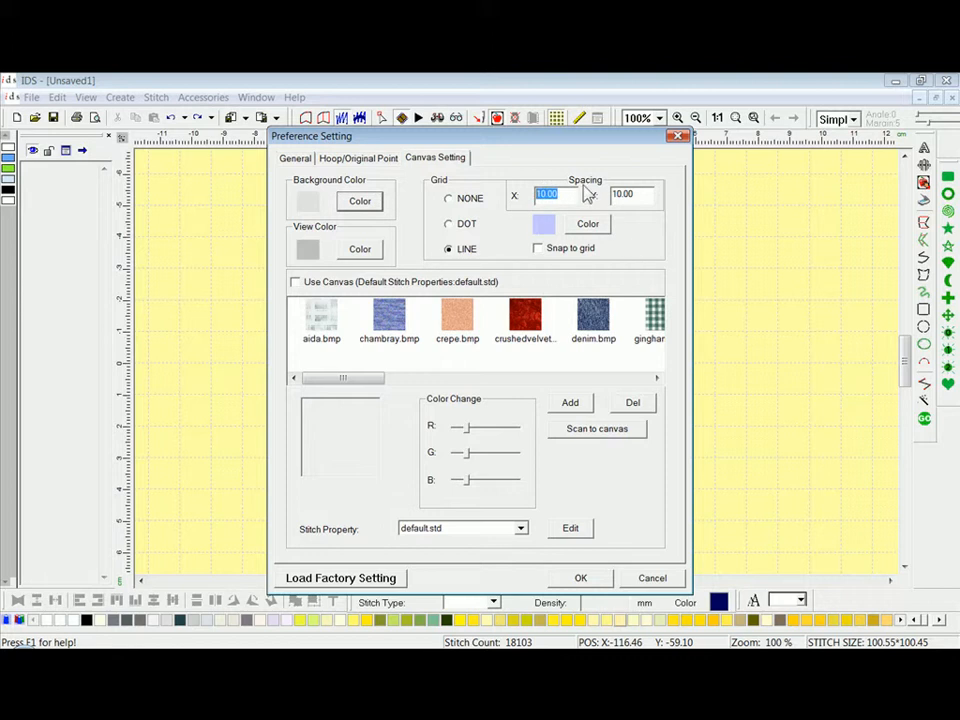
type("12.7")
key("Tab")
type("12.7")
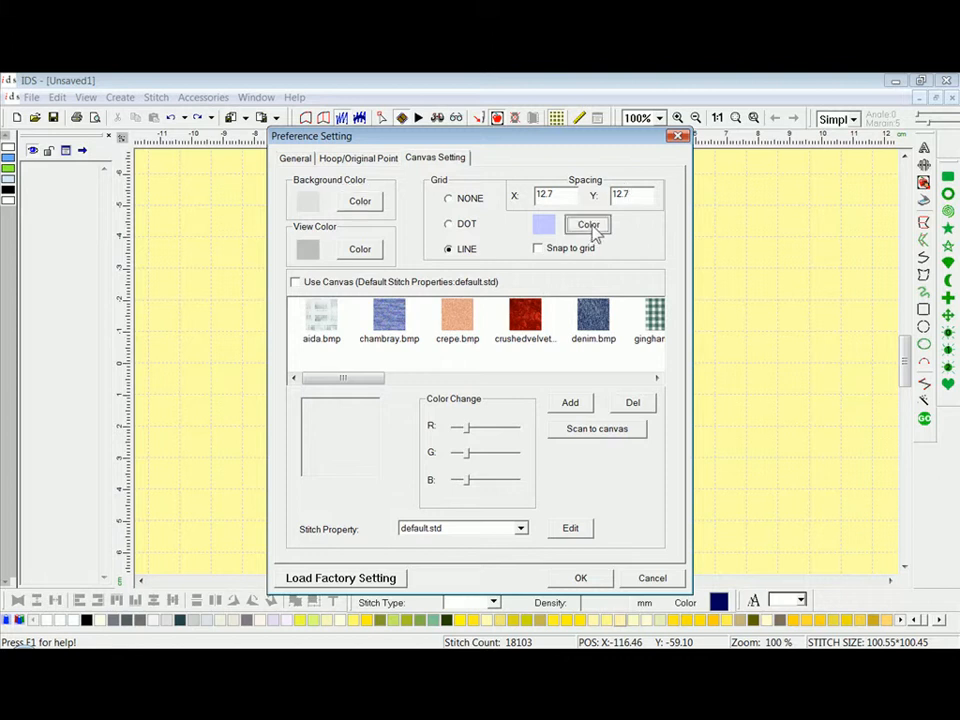
left_click(592, 226)
left_click(559, 365)
left_click(423, 480)
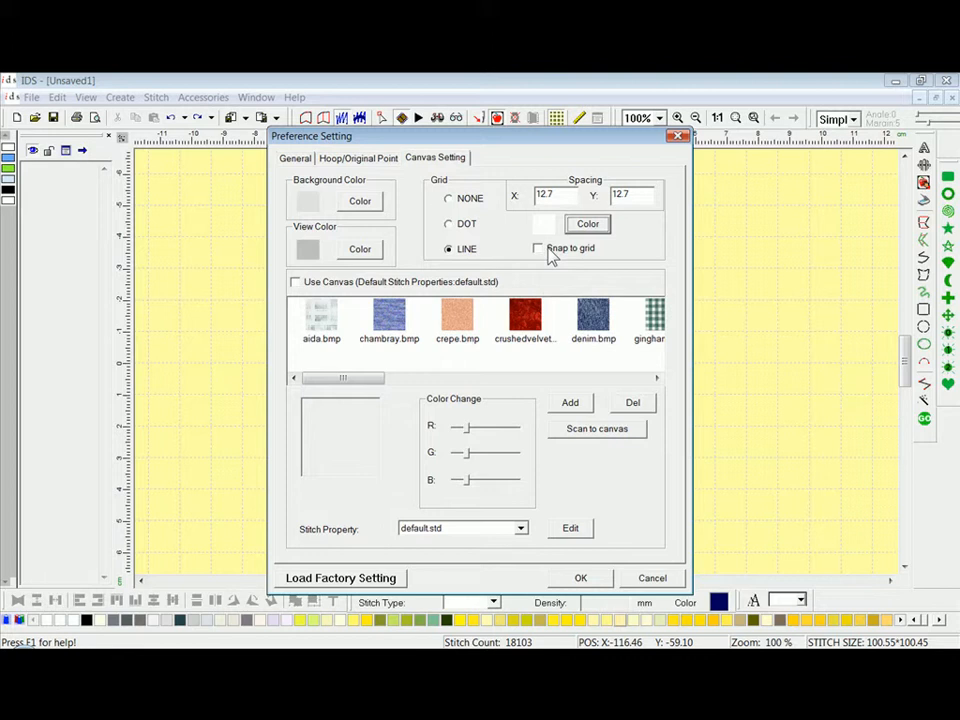
Enable a fabric canvas with the denim.bmp texture, tint it brown by lowering green and blue, and apply the preferences.
left_click(295, 283)
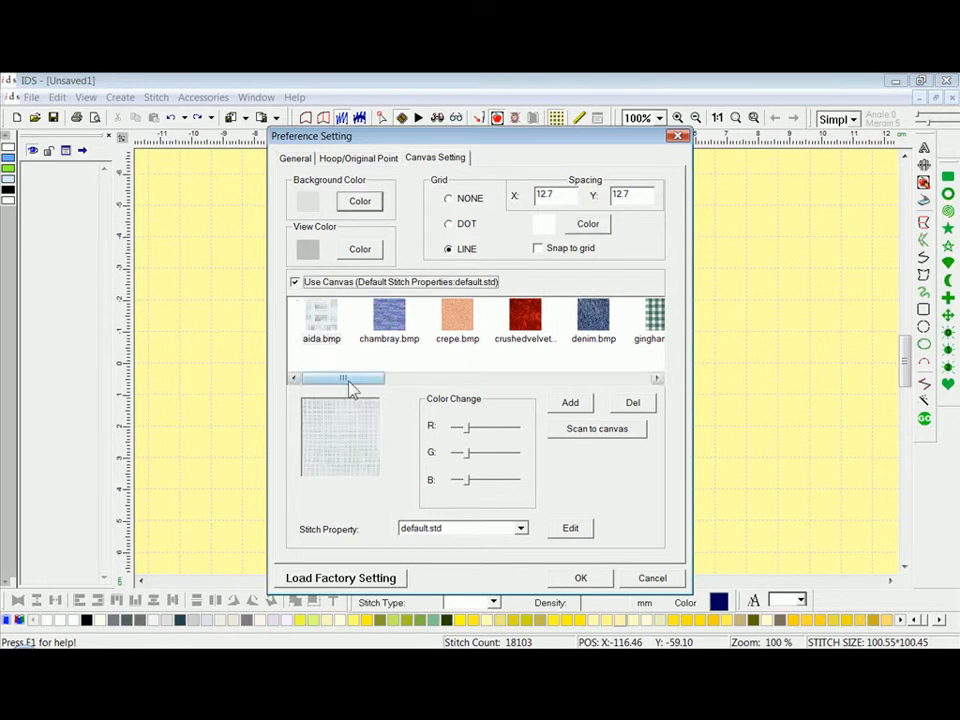
left_click_drag(346, 382, 390, 381)
left_click(403, 314)
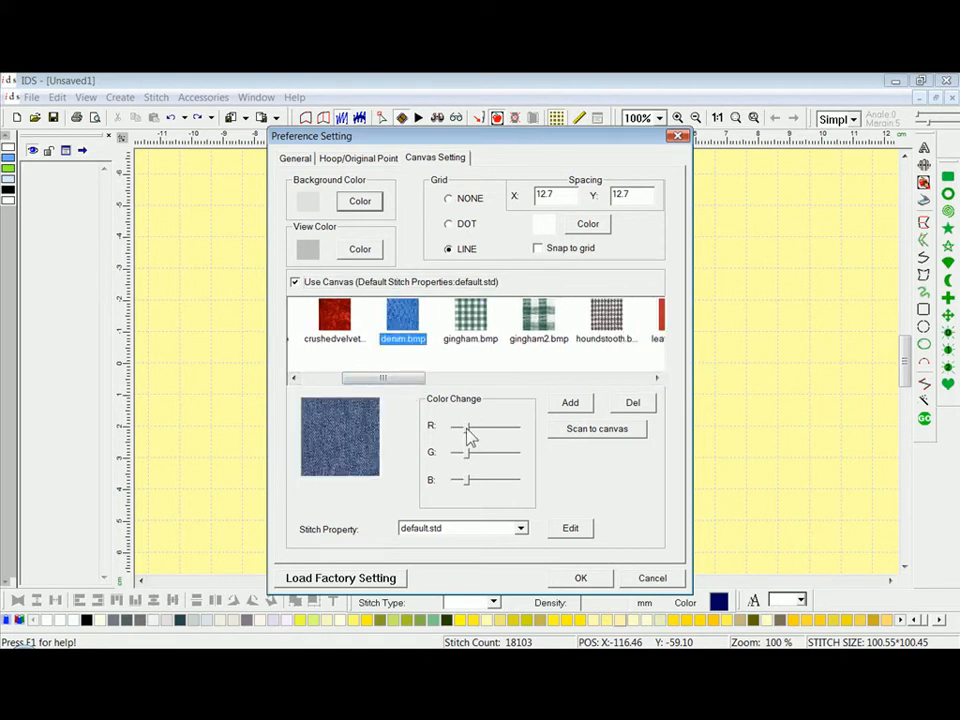
left_click(470, 430)
left_click_drag(467, 455, 455, 485)
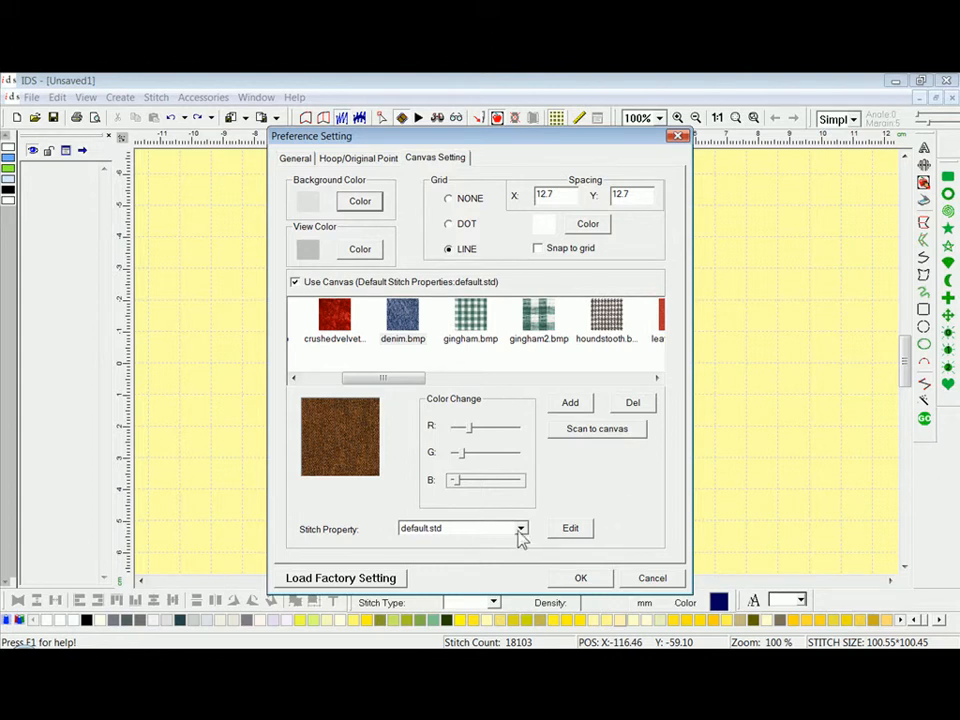
left_click(585, 582)
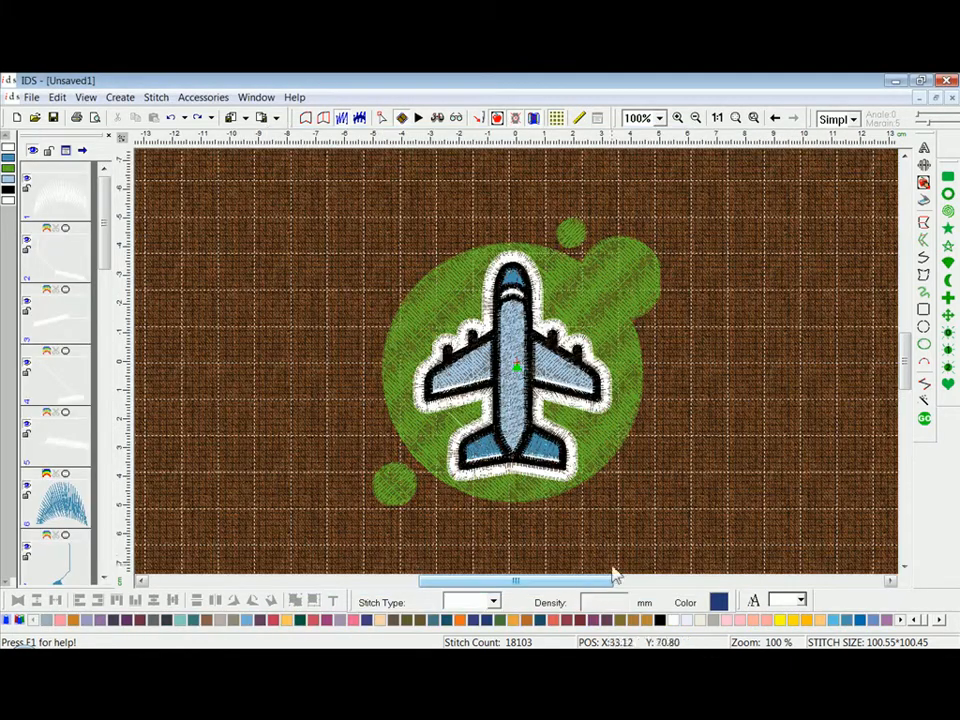
Examine the whole hoop outline around the airplane design at 41% zoom and return to 100%.
left_click(697, 119)
left_click(518, 371)
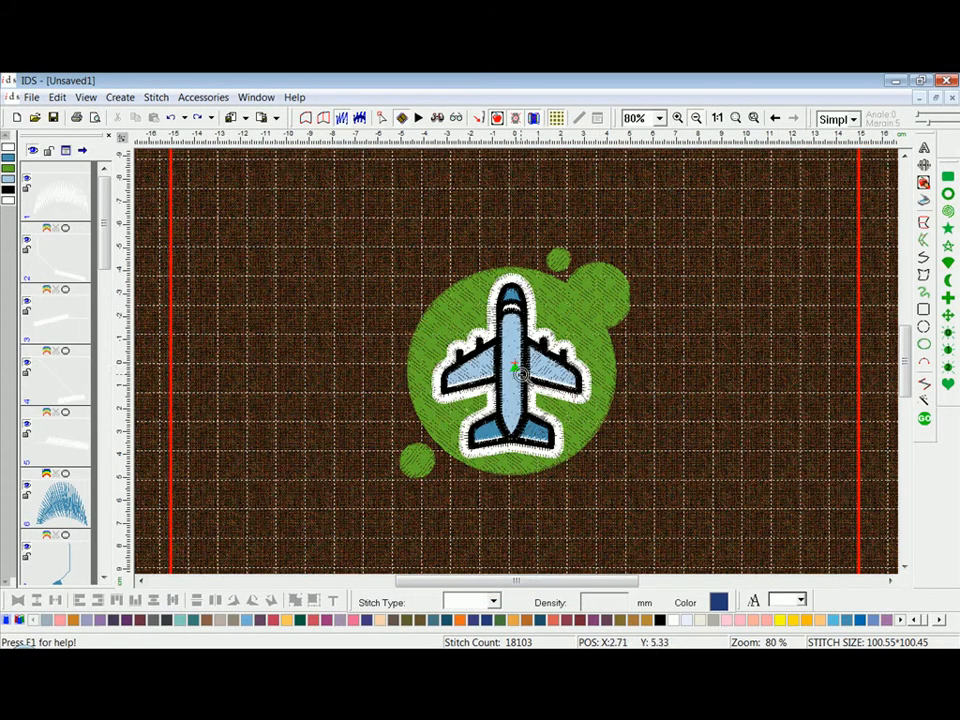
left_click(524, 373)
left_click(526, 373)
left_click(526, 373)
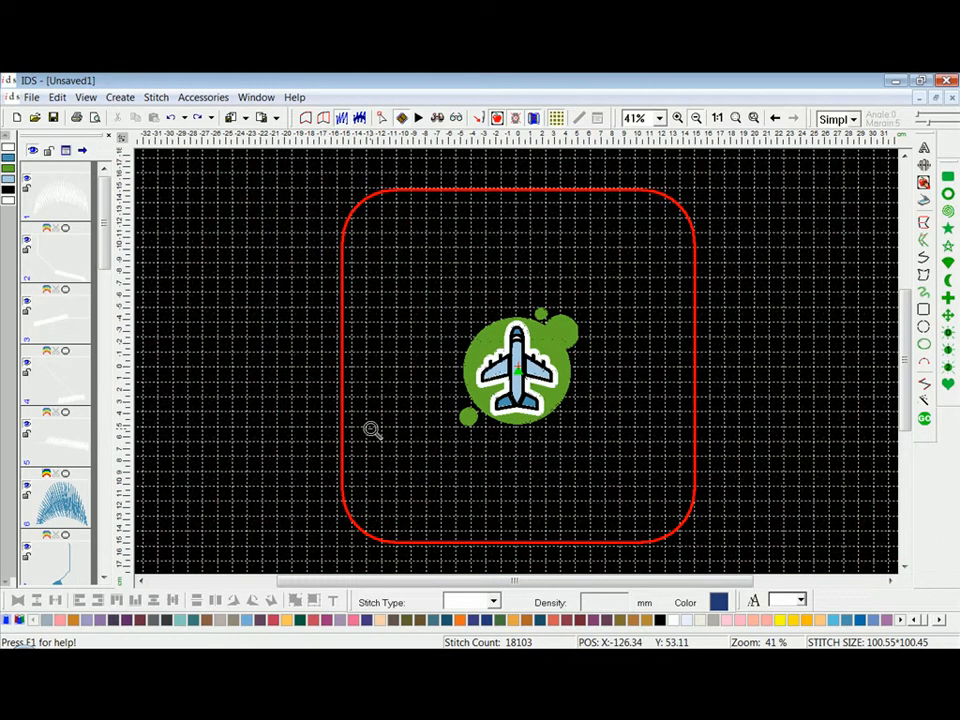
right_click(644, 211)
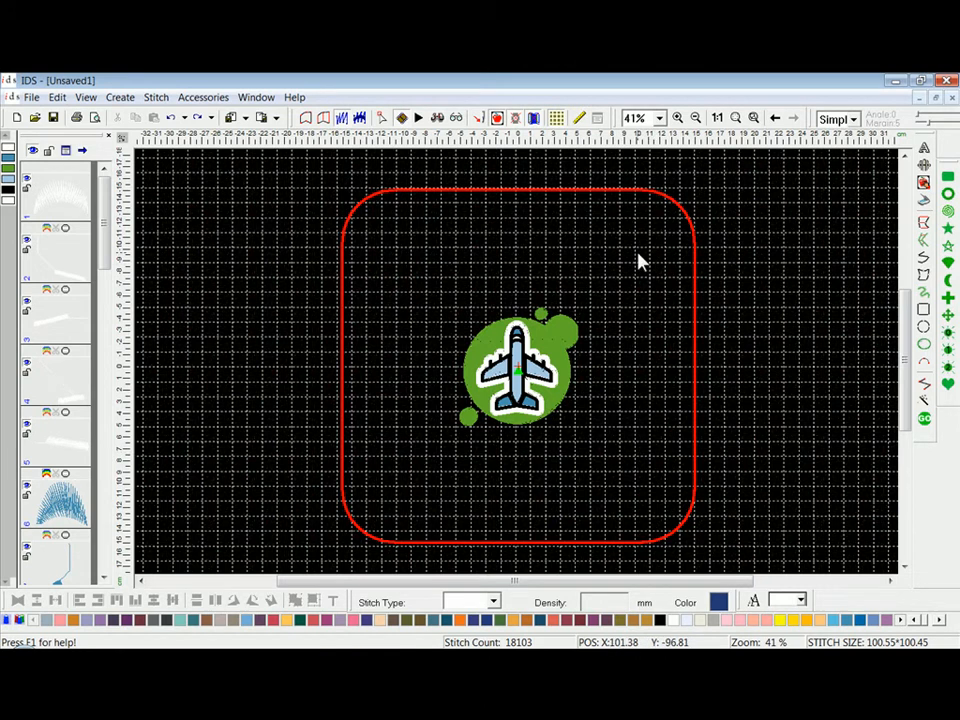
left_click(726, 117)
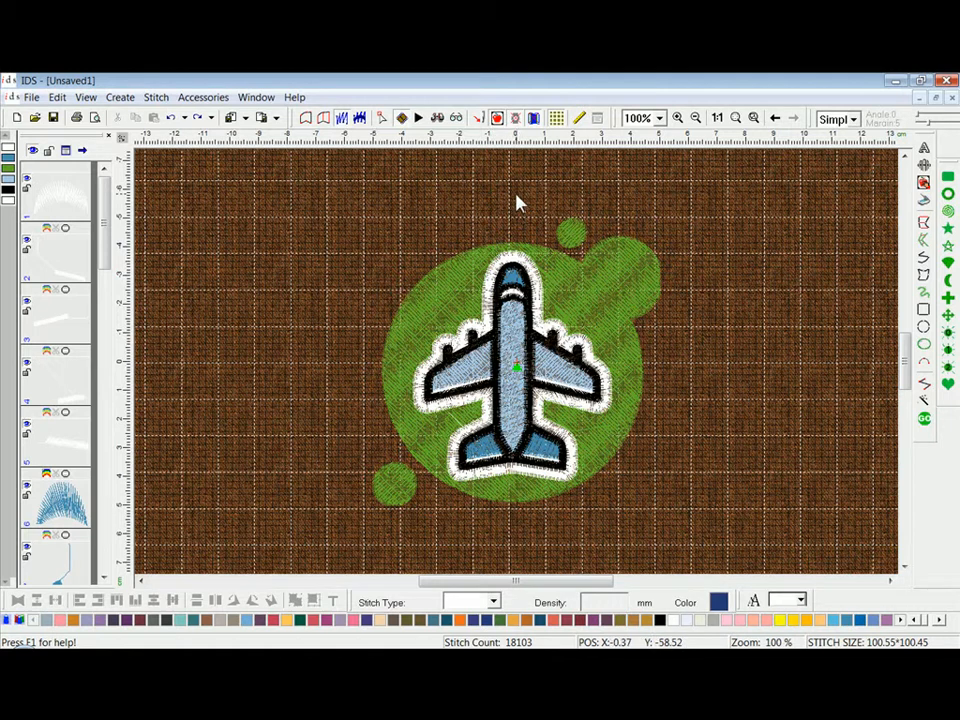
Bring the hoop into view around the design, toggle its display, and leave the hoop hidden.
left_click(696, 119)
left_click(516, 360)
left_click(518, 357)
left_click(516, 360)
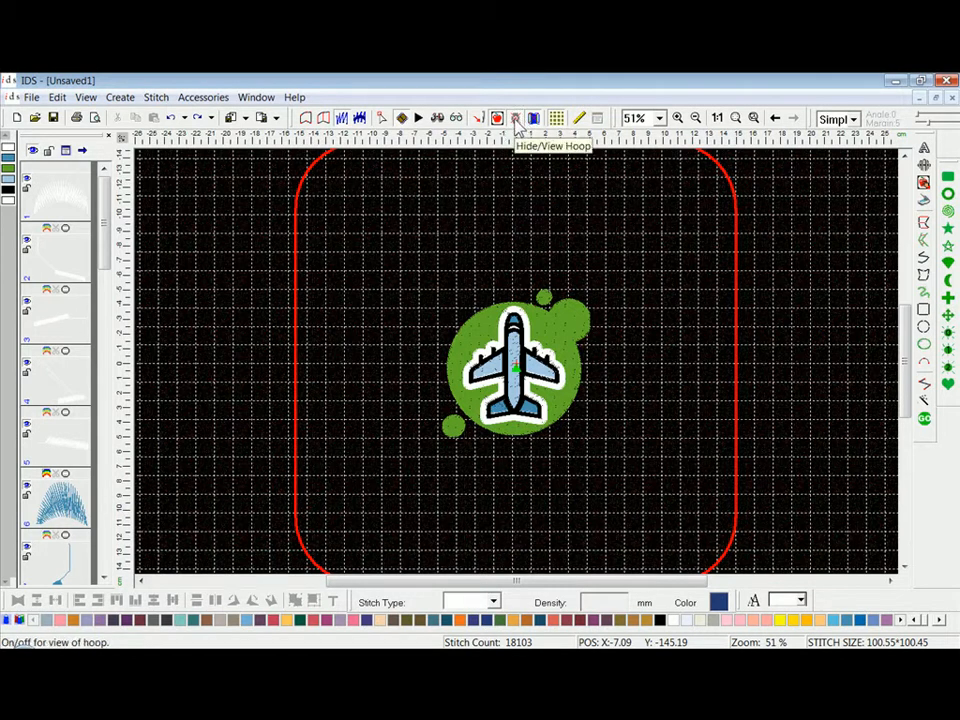
left_click(516, 120)
left_click(516, 120)
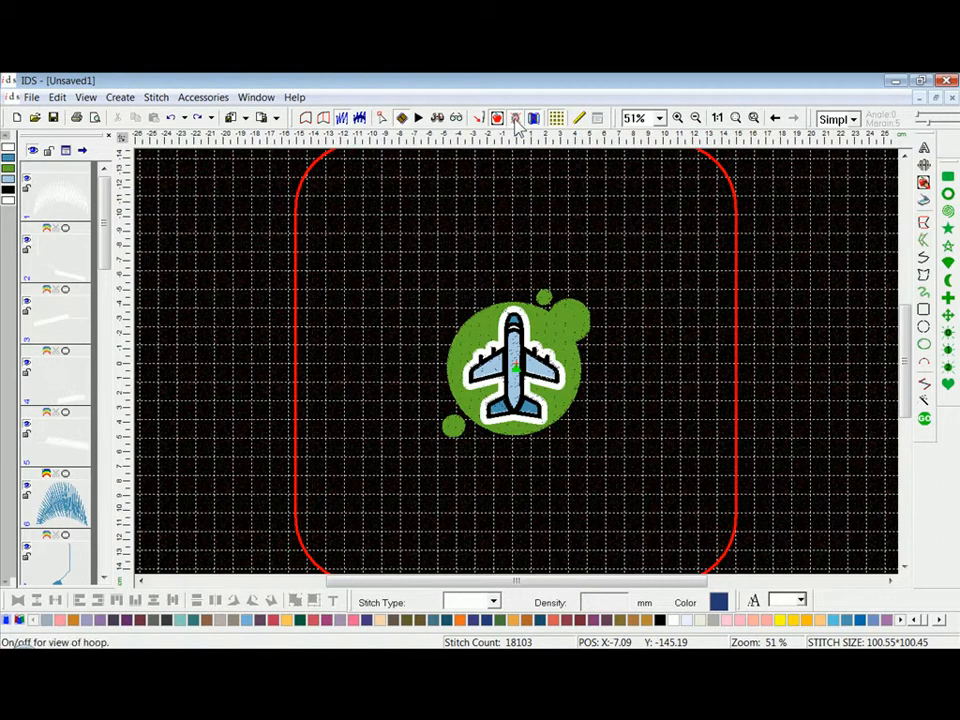
left_click(516, 120)
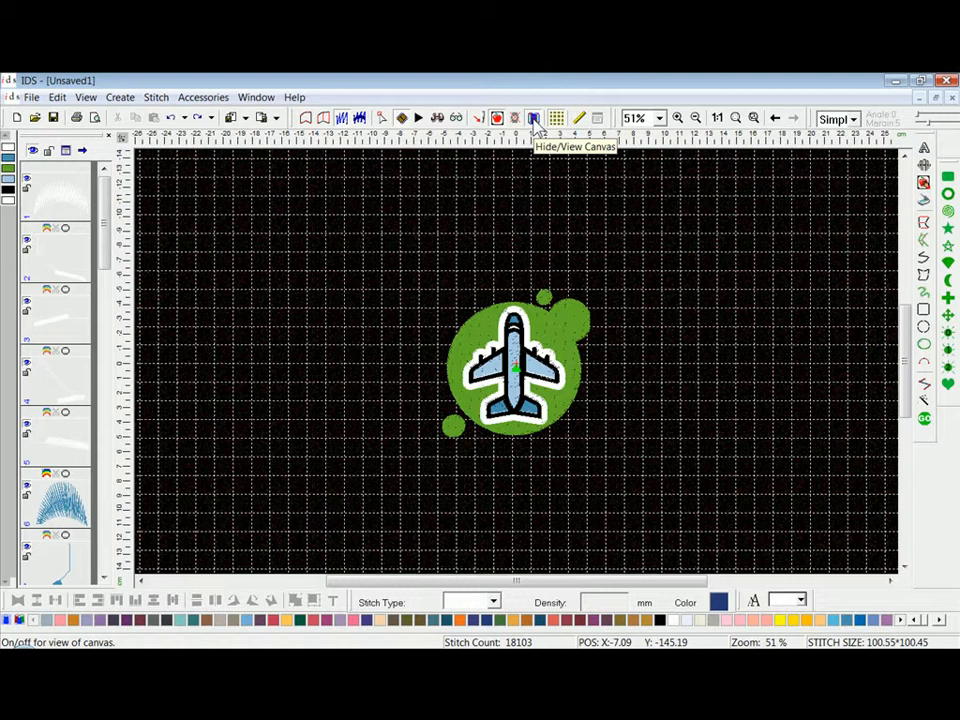
Toggle the display of the fabric canvas and leave it hidden behind the airplane design.
left_click(534, 118)
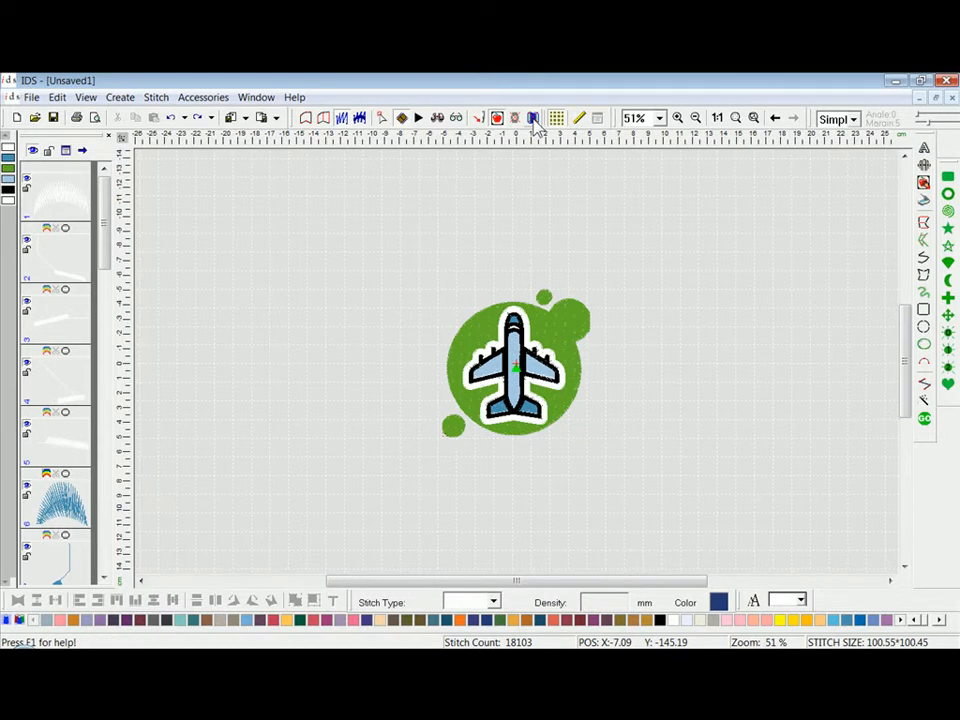
left_click(534, 118)
left_click(534, 118)
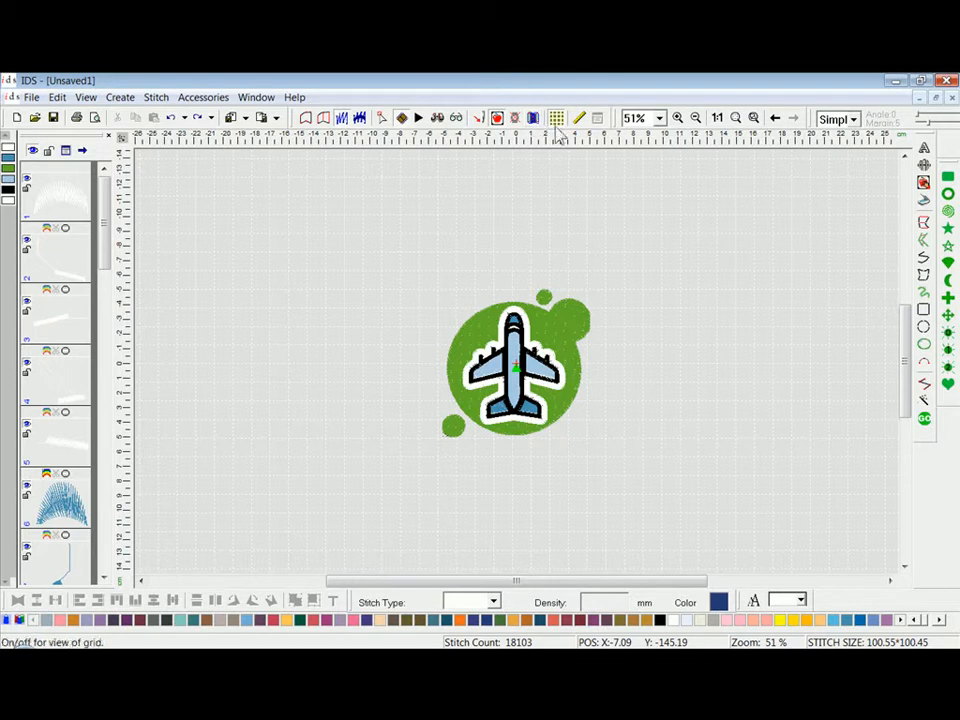
Return the design to 100% zoom and toggle the grid display off and back on.
left_click(735, 118)
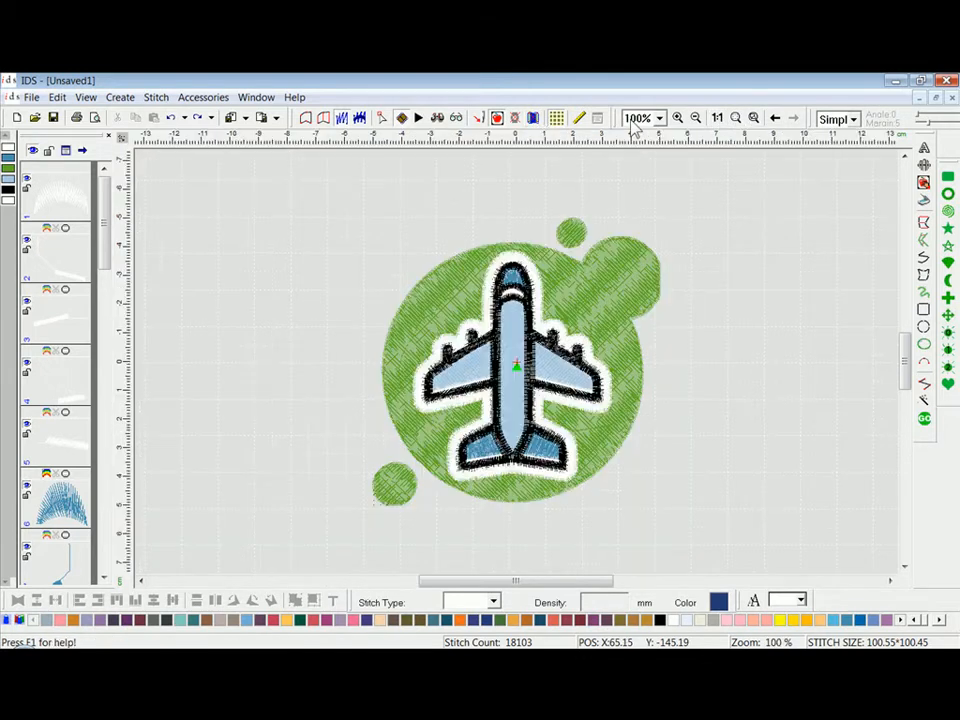
left_click(558, 120)
left_click(558, 120)
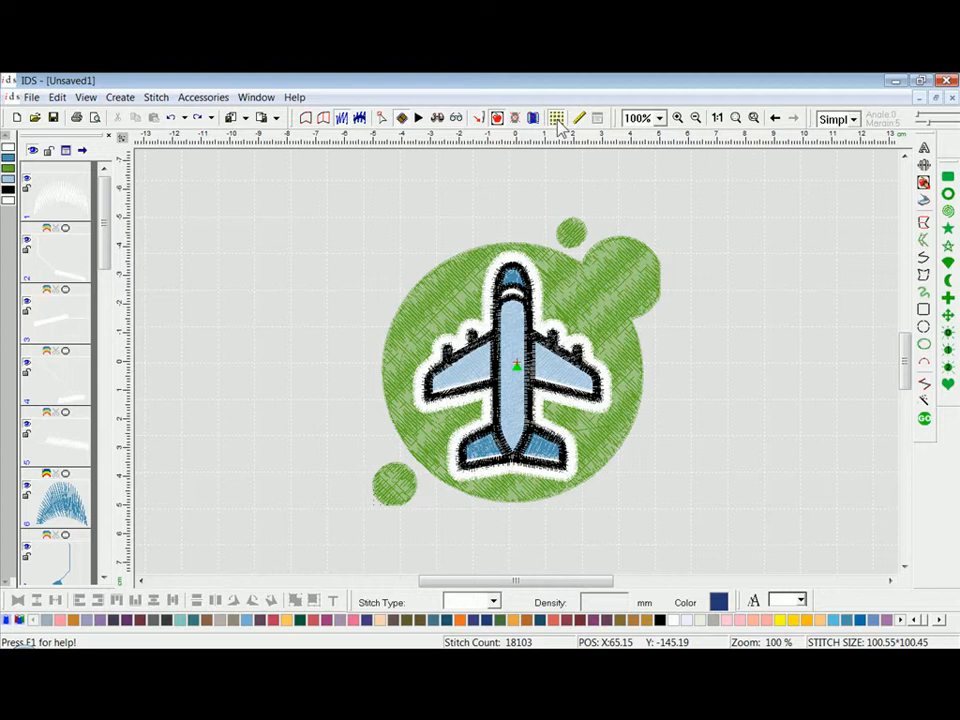